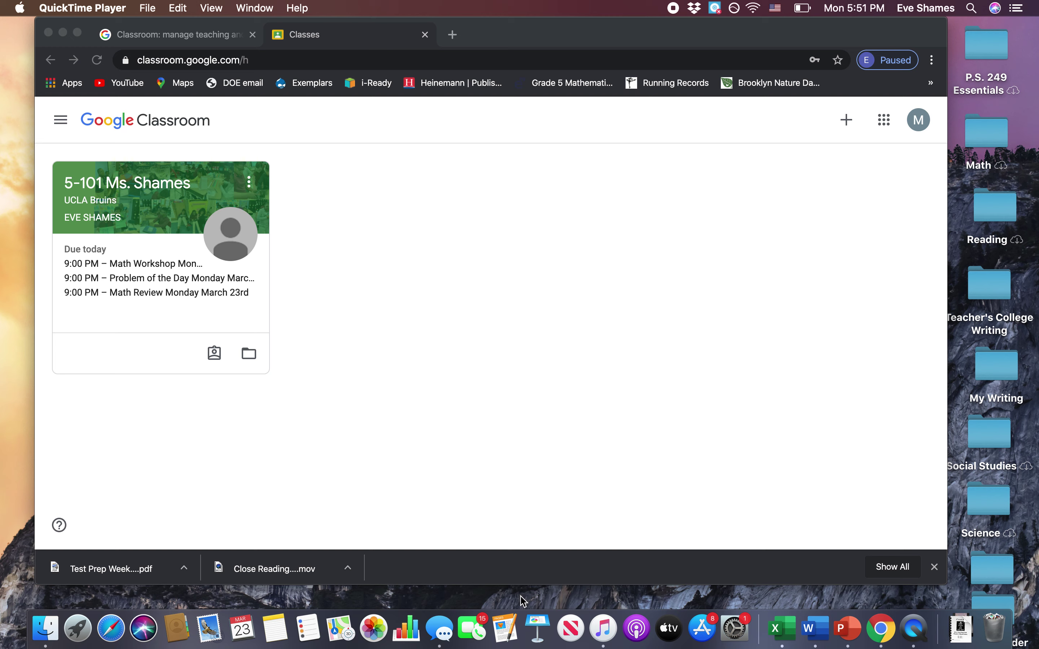
Focus Chrome and open the 5-101 class card to reach its Daily Agenda stream.
click(415, 222)
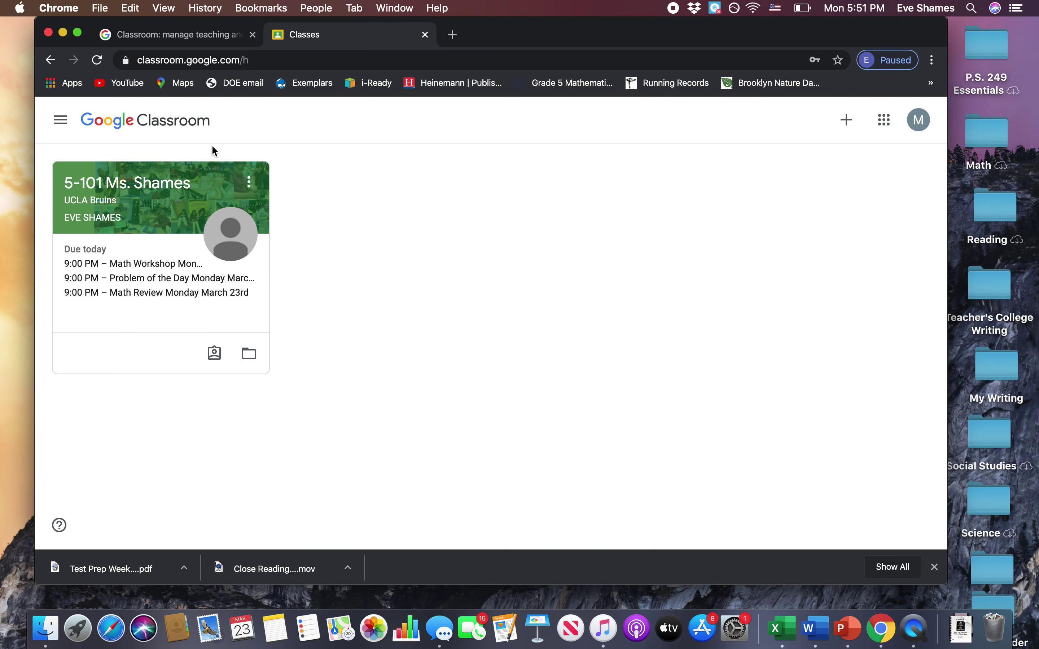
click(140, 187)
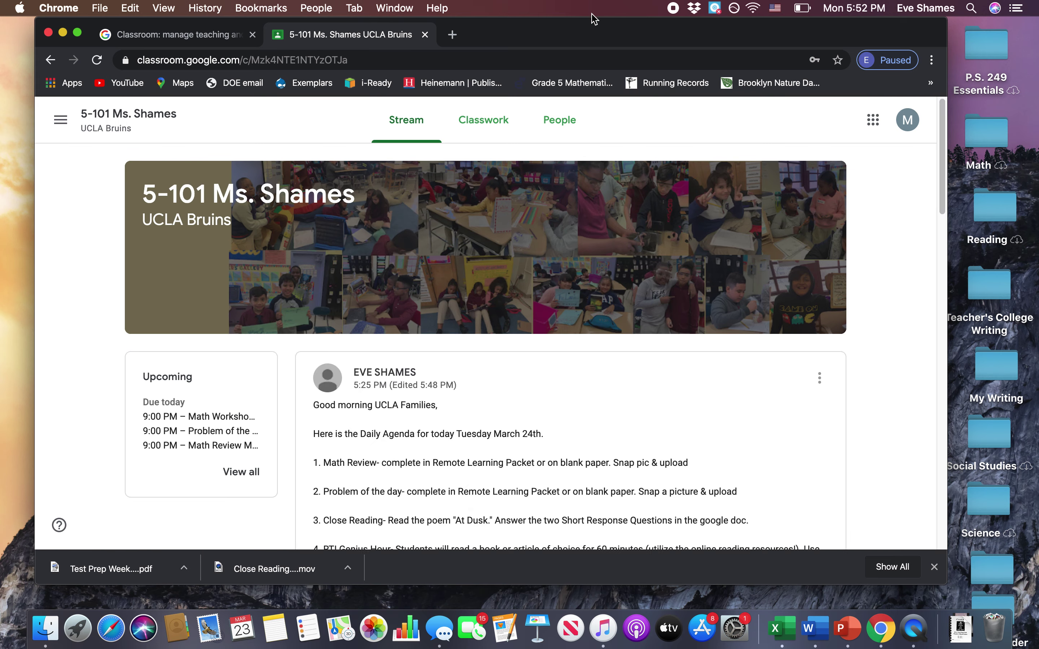
Shift the browser window left and read through the Tuesday March 24th Daily Agenda post.
drag(590, 21, 555, 22)
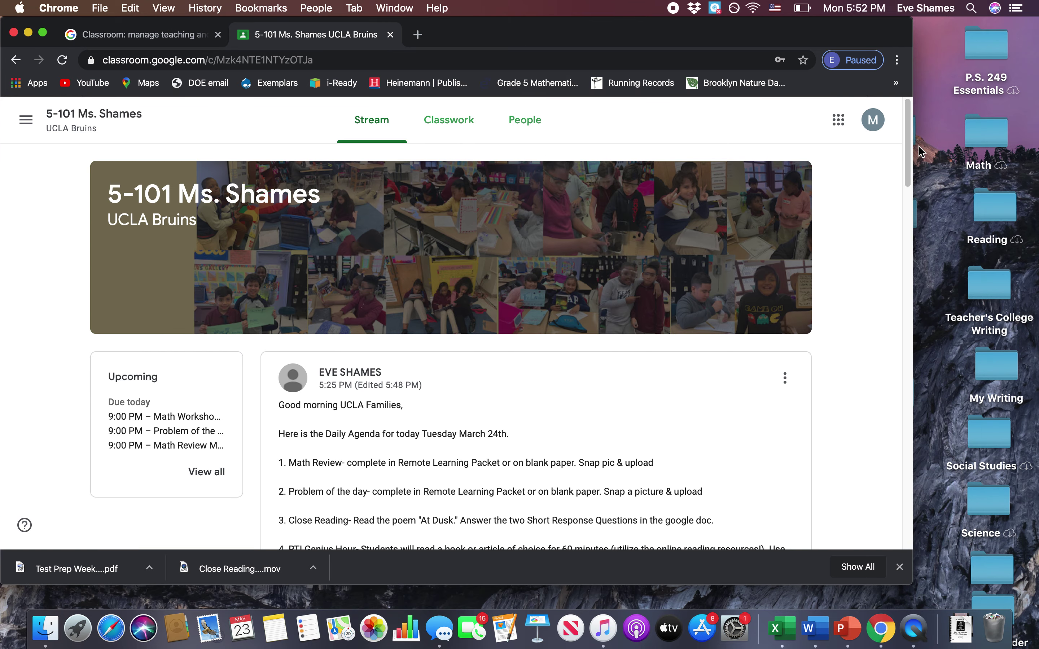
mouse_move(909, 148)
mouse_down()
mouse_move(882, 197)
mouse_move(880, 186)
mouse_up()
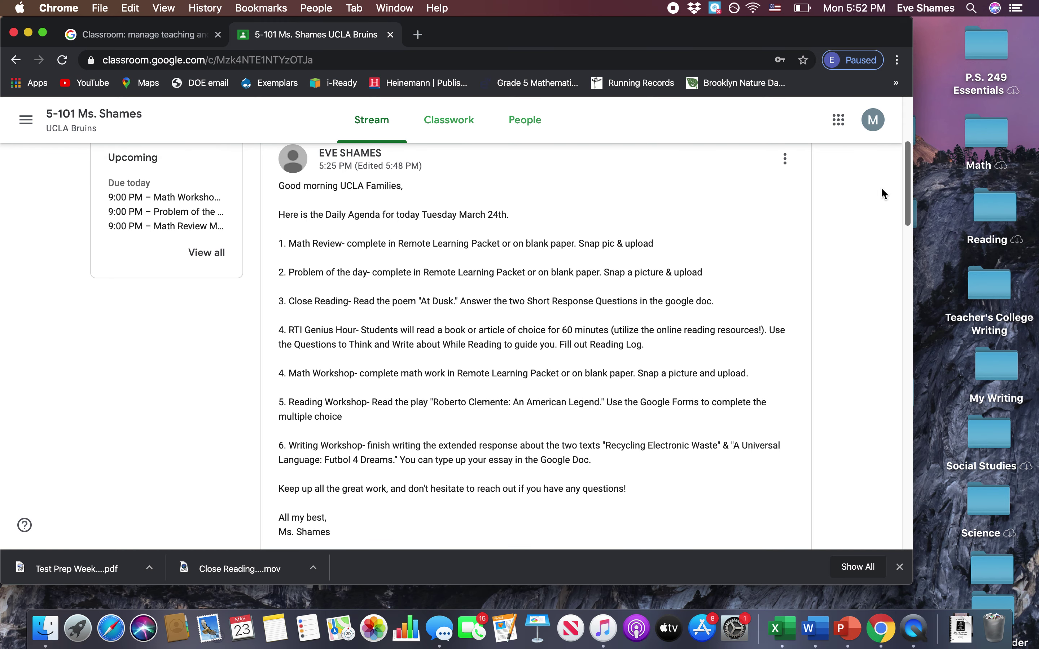
scroll(880, 187, up, 5)
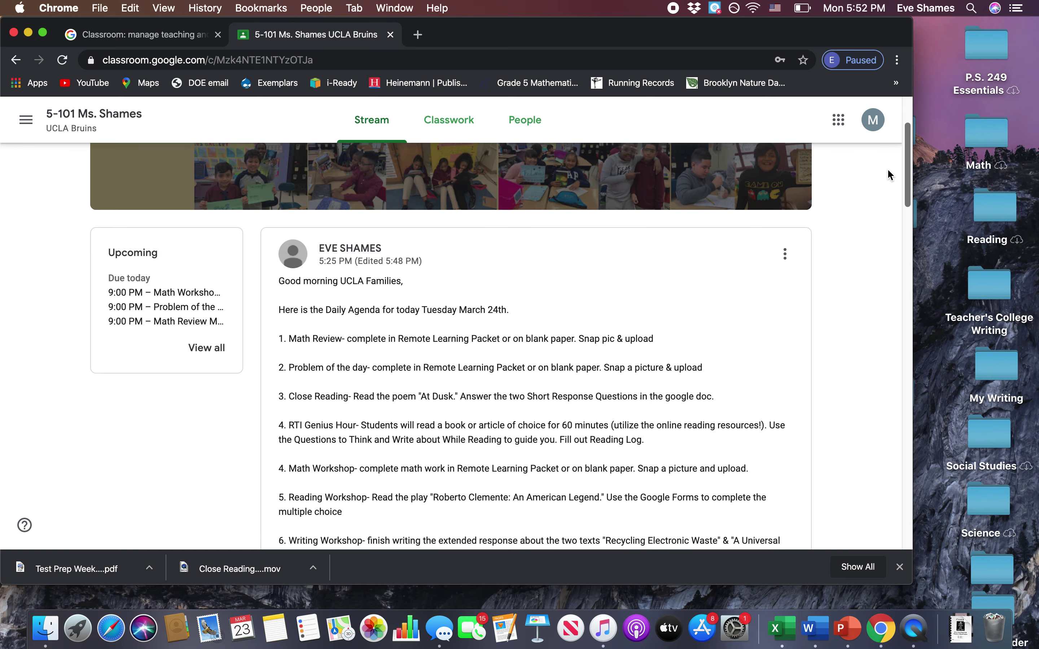
scroll(886, 169, down, 5)
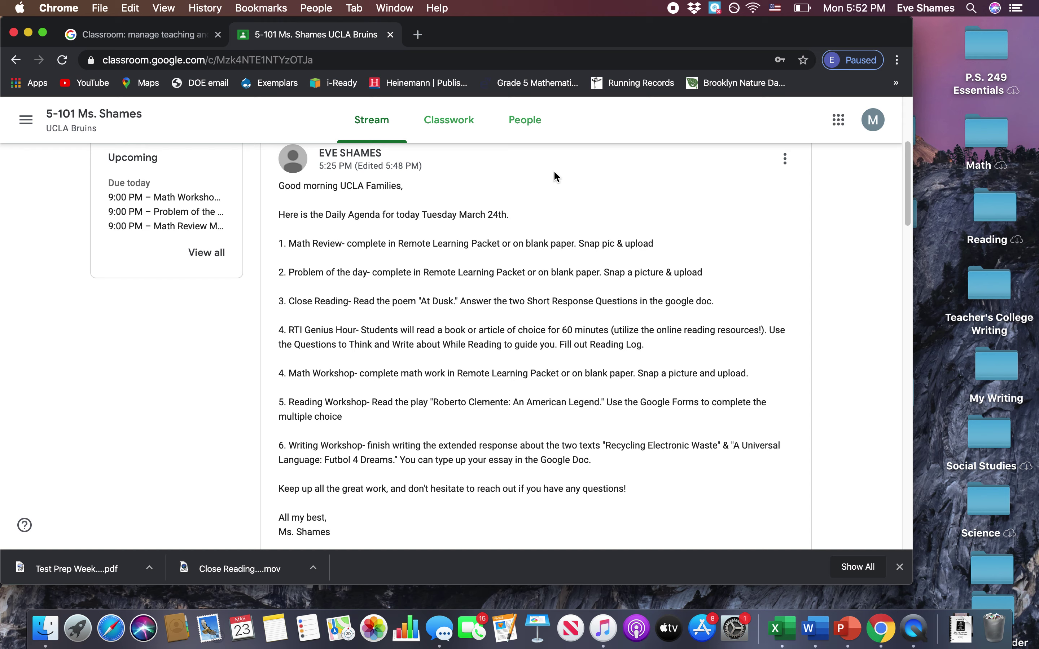
Open the Math Review Tuesday, March 24th assignment from the Classwork topics.
click(462, 124)
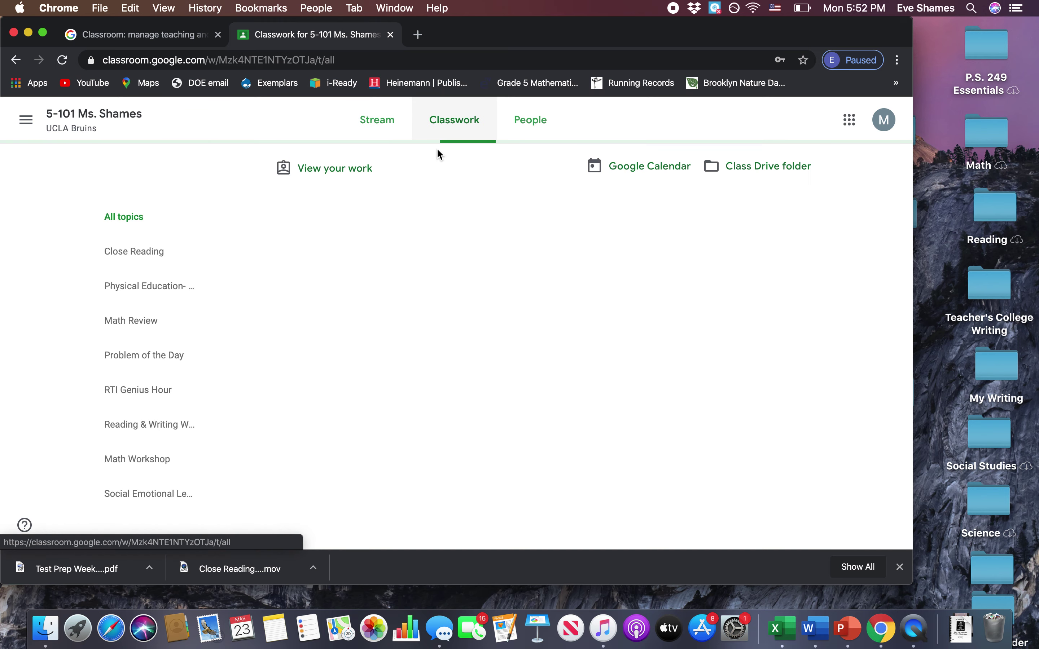
click(145, 321)
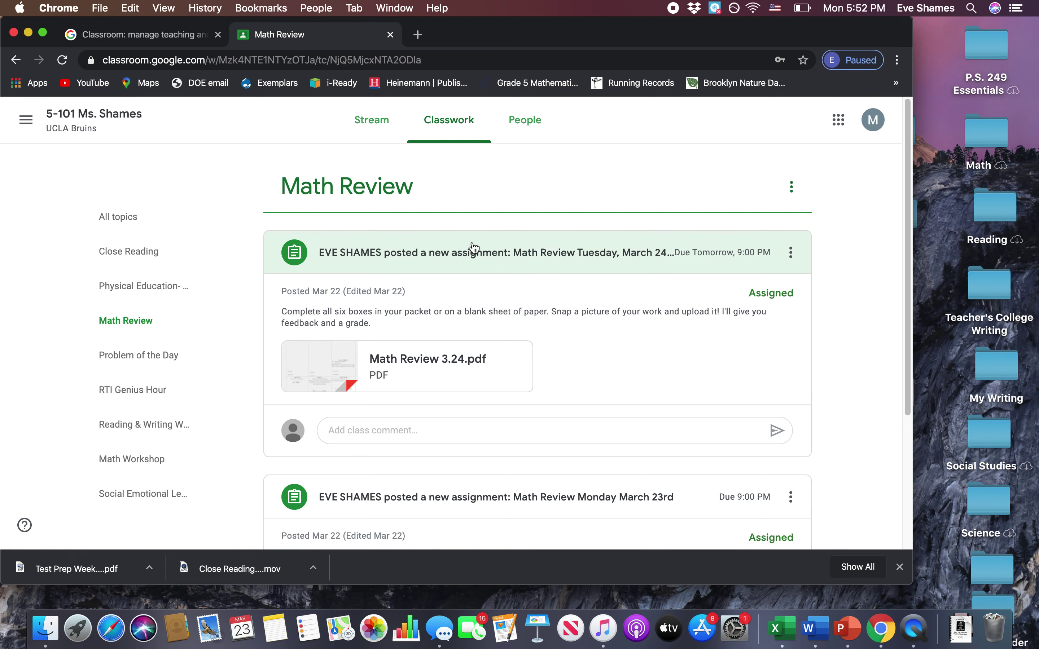
click(534, 252)
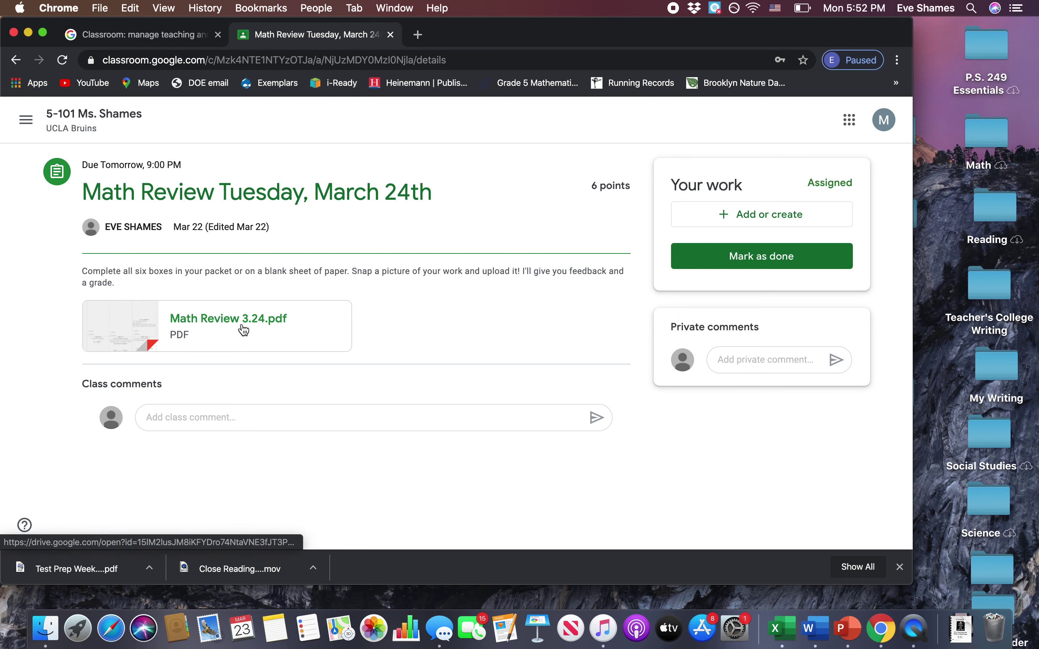
Preview the Math Review 3.24.pdf worksheet, then close the preview.
click(244, 329)
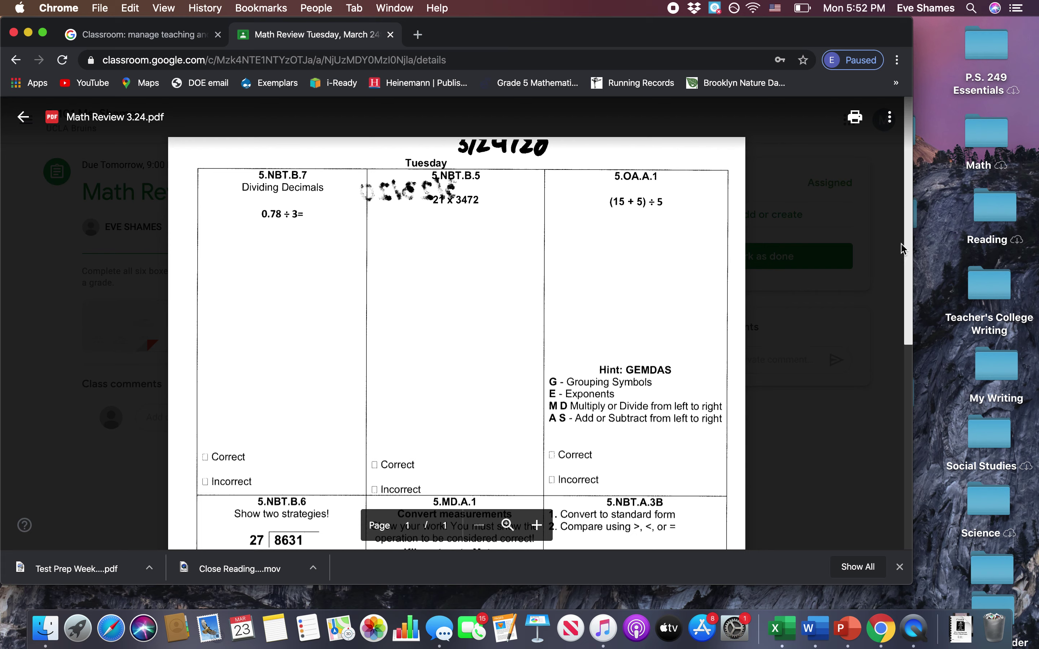
scroll(282, 200, down, 5)
scroll(281, 200, up, 5)
click(23, 117)
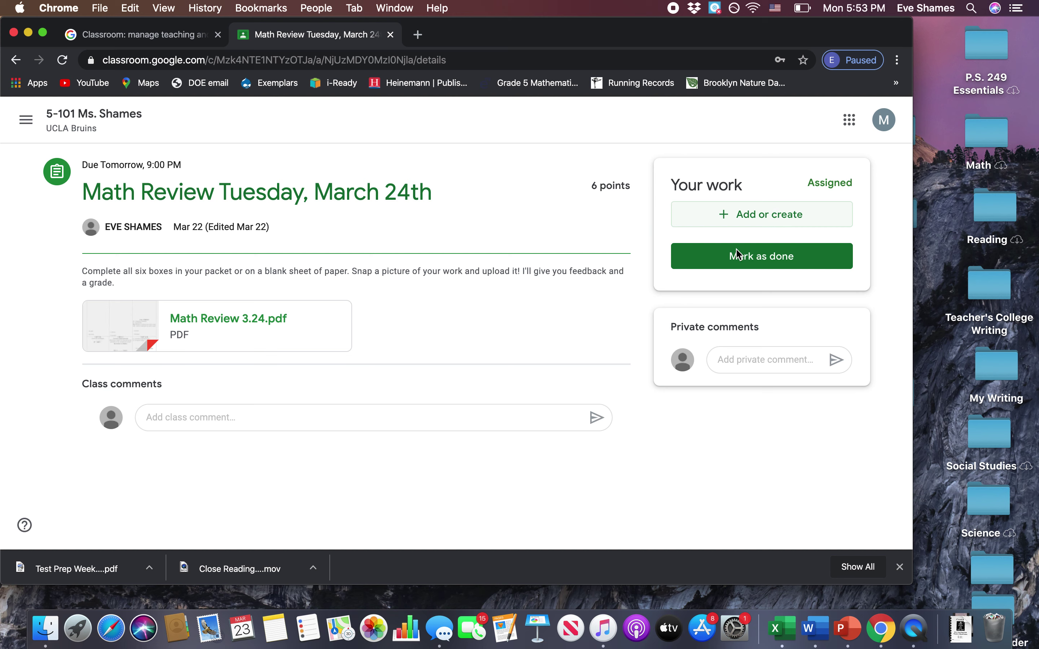
Check the Add or create options for attaching work, then dismiss them.
click(753, 214)
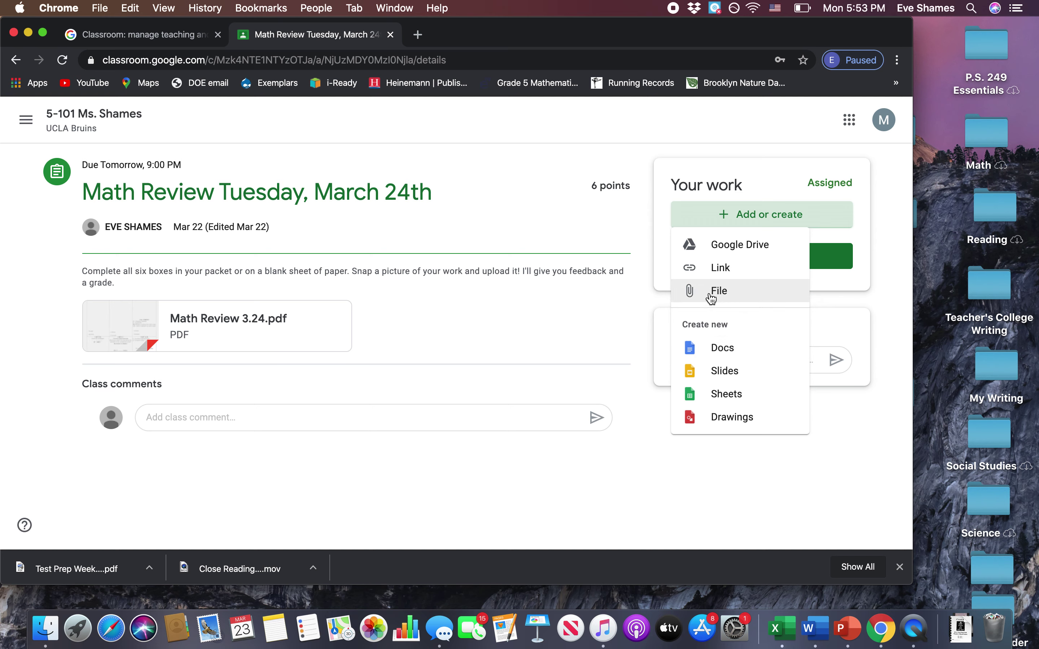
click(781, 151)
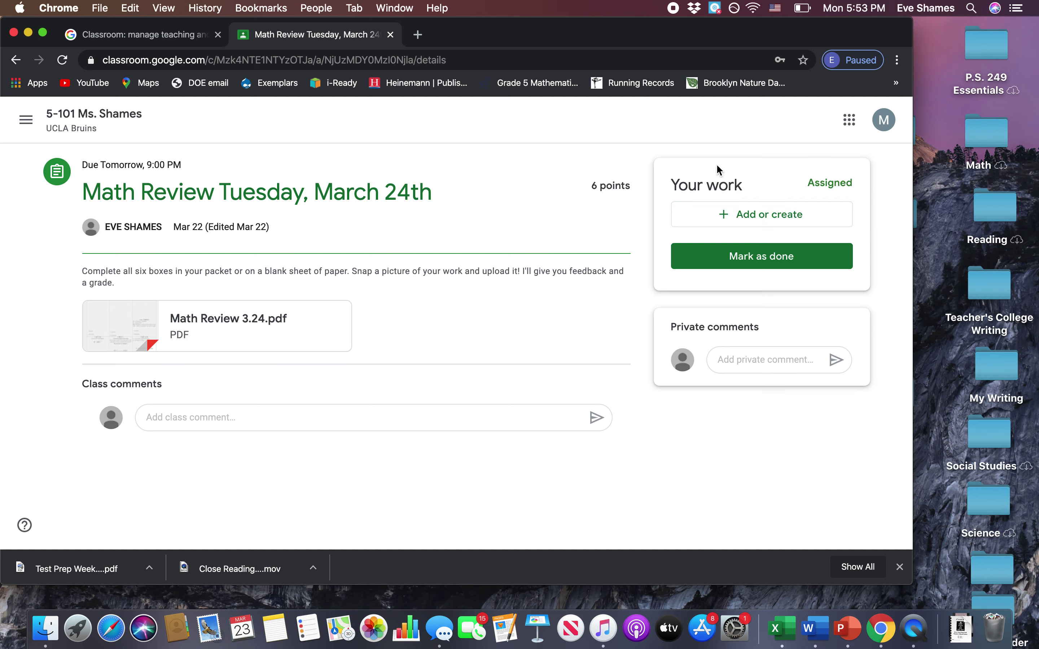
mouse_move(689, 41)
mouse_down()
mouse_move(804, 23)
mouse_move(693, 25)
mouse_up()
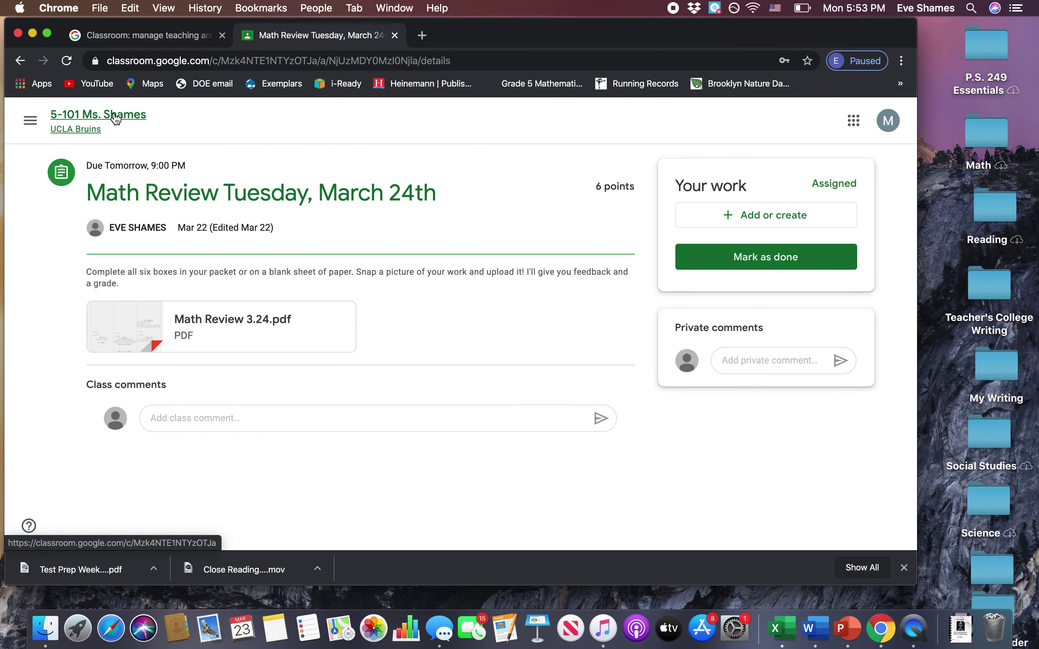
Open the Problem of the Day Tuesday March 24th assignment, then return to the 5-101 stream.
click(116, 119)
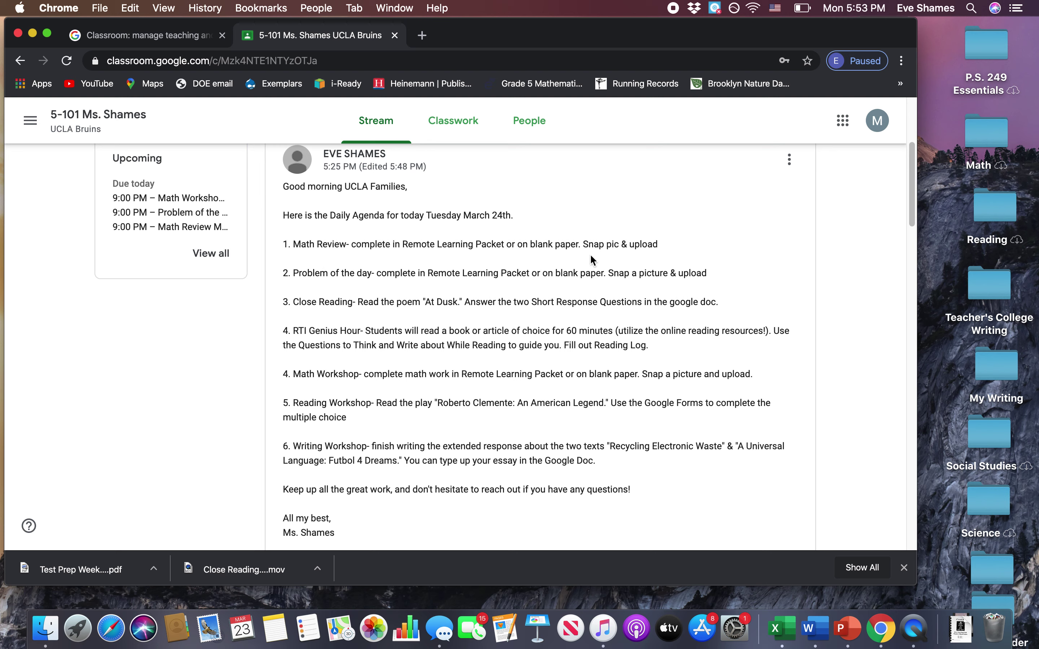
click(446, 121)
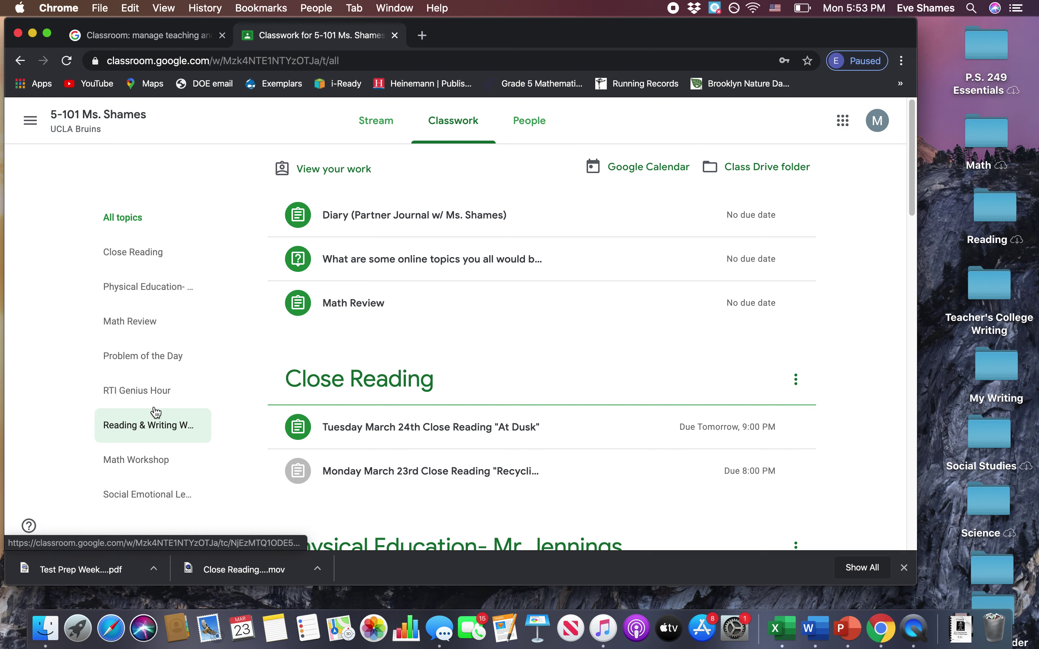
click(152, 373)
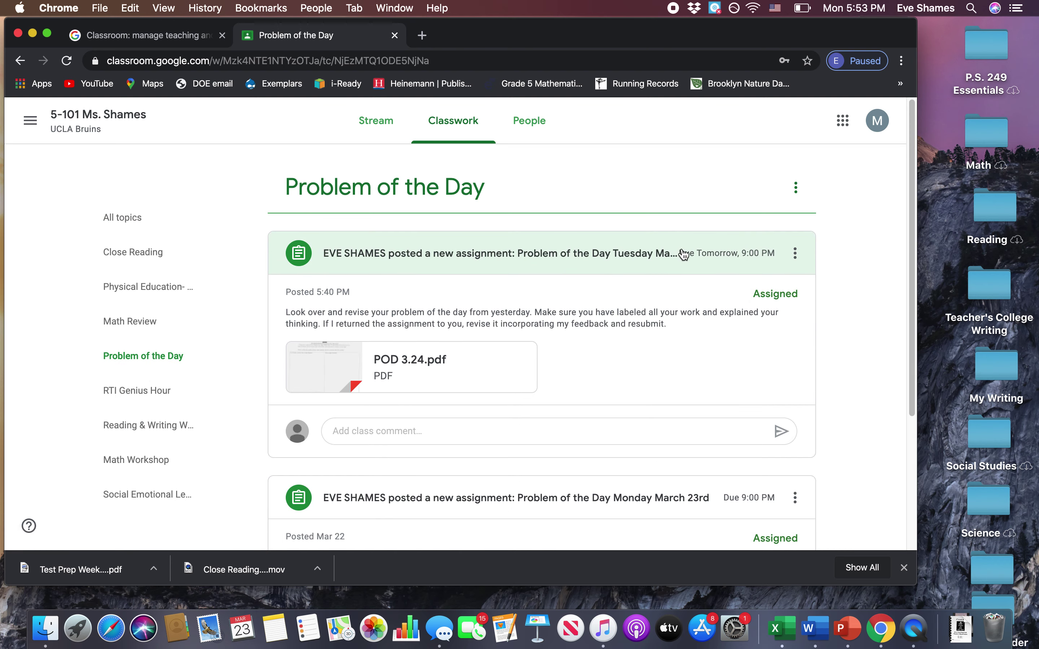
click(596, 261)
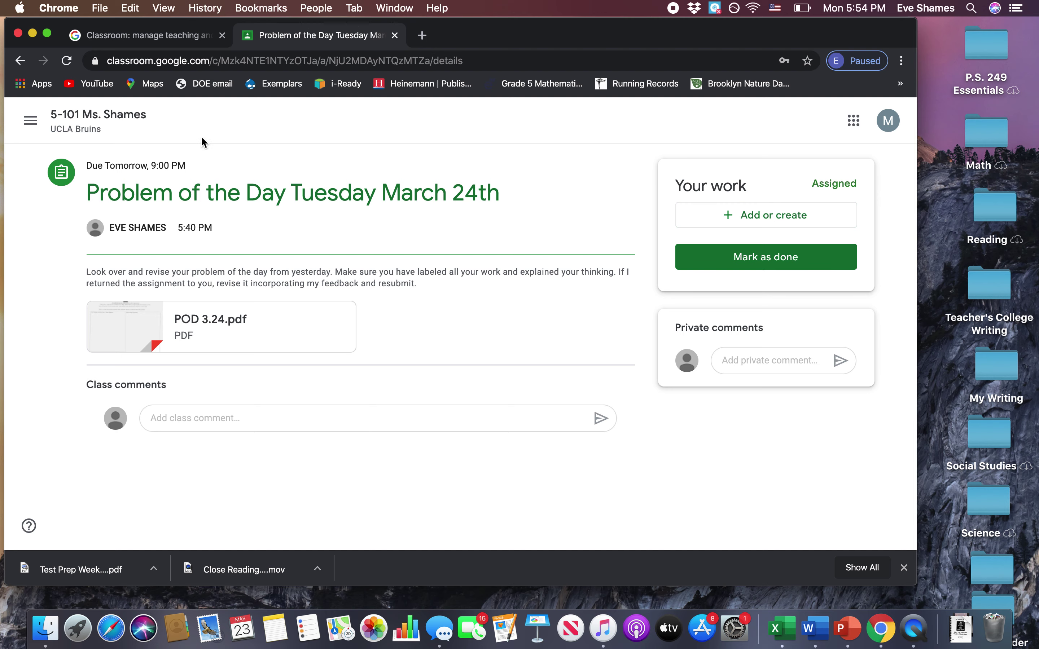
click(131, 123)
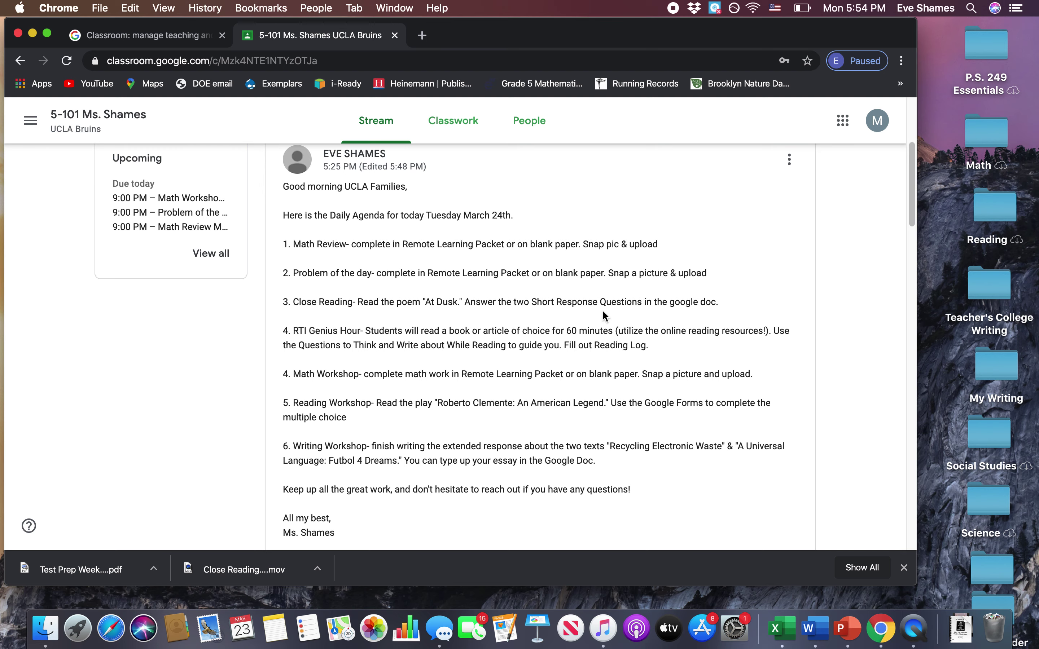
Open the Close Reading "At Dusk" Tuesday March 24th assignment from Classwork.
click(470, 137)
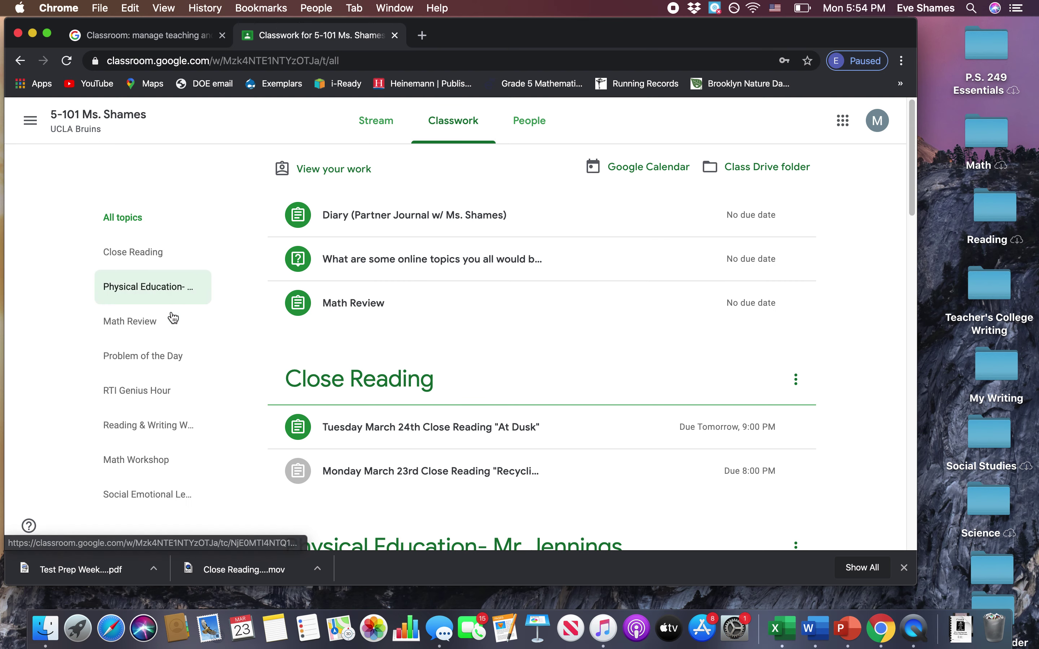
click(160, 263)
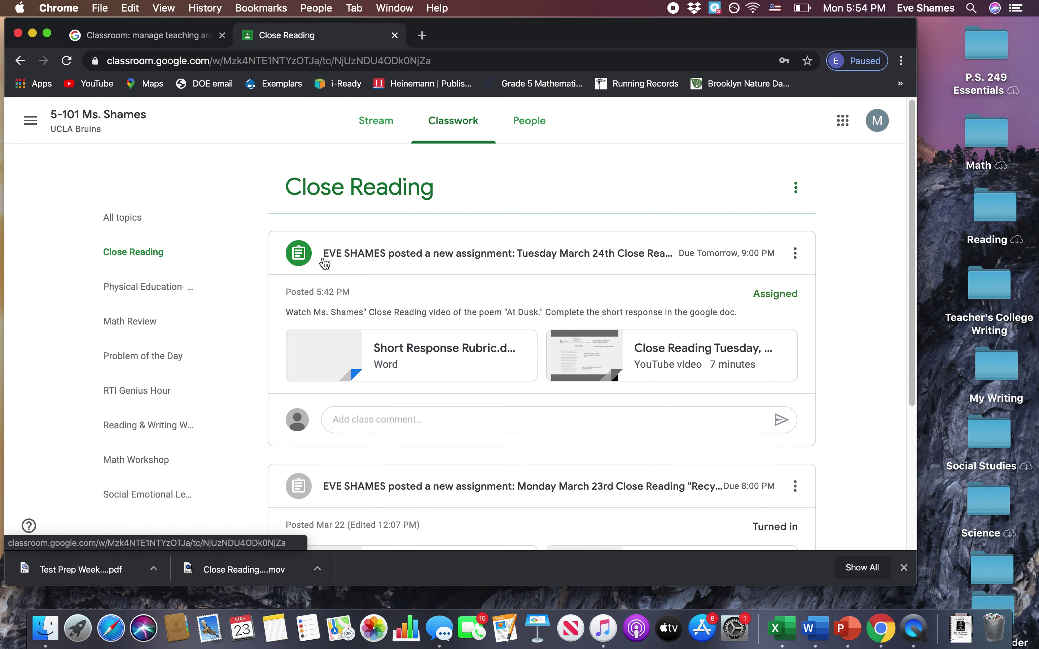
click(491, 254)
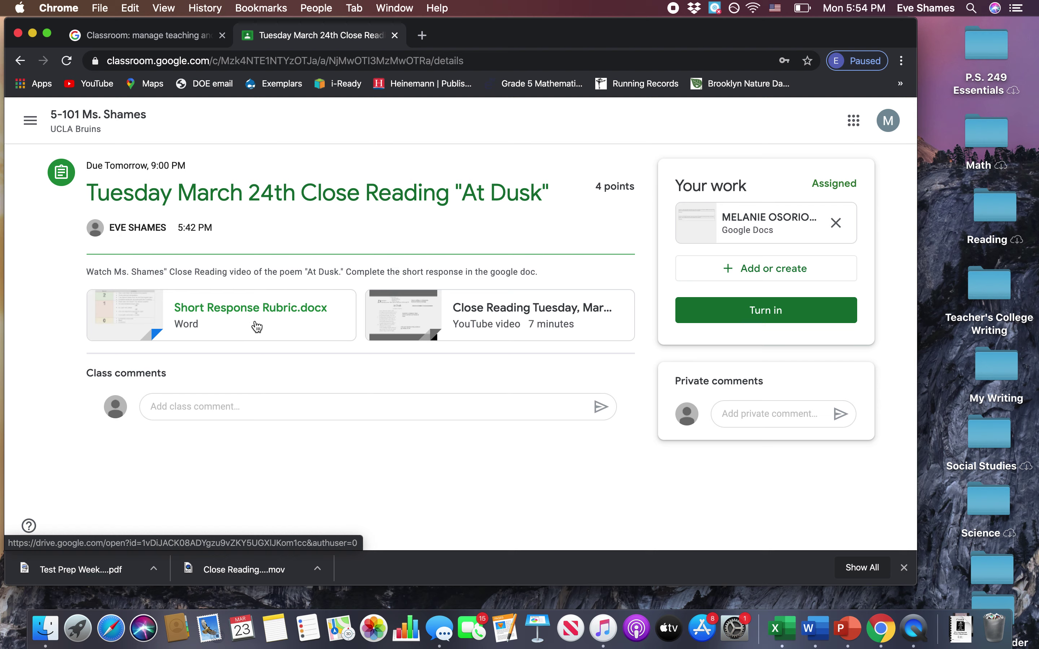
Review the Short Response Rubric.docx preview, then open the student's "At Dusk" Short Responses doc.
click(258, 325)
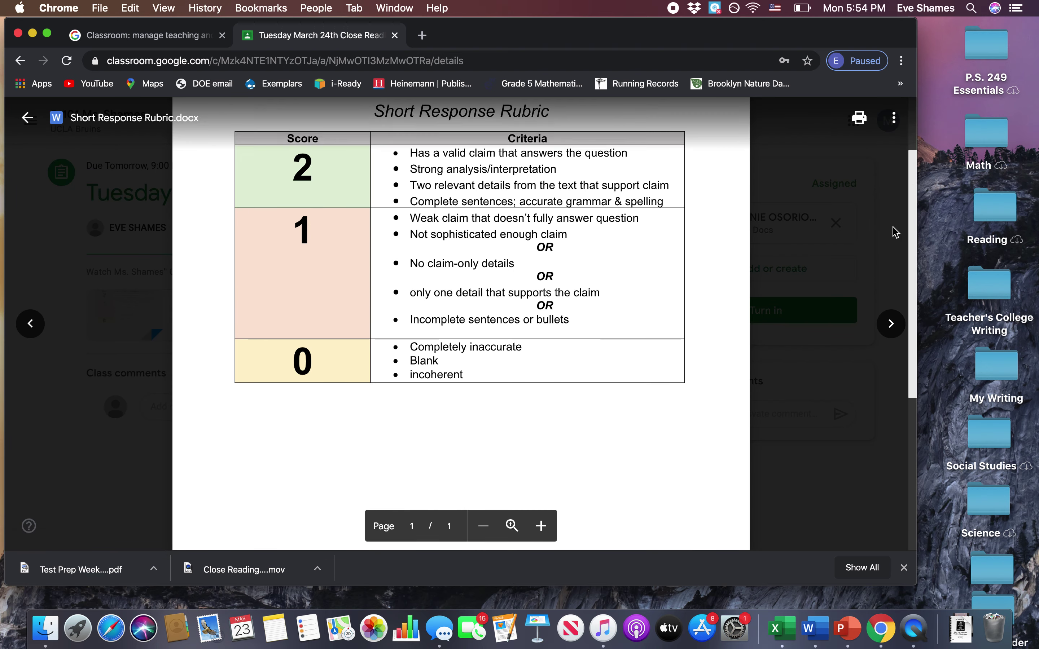
scroll(887, 210, up, 2)
scroll(858, 232, down, 5)
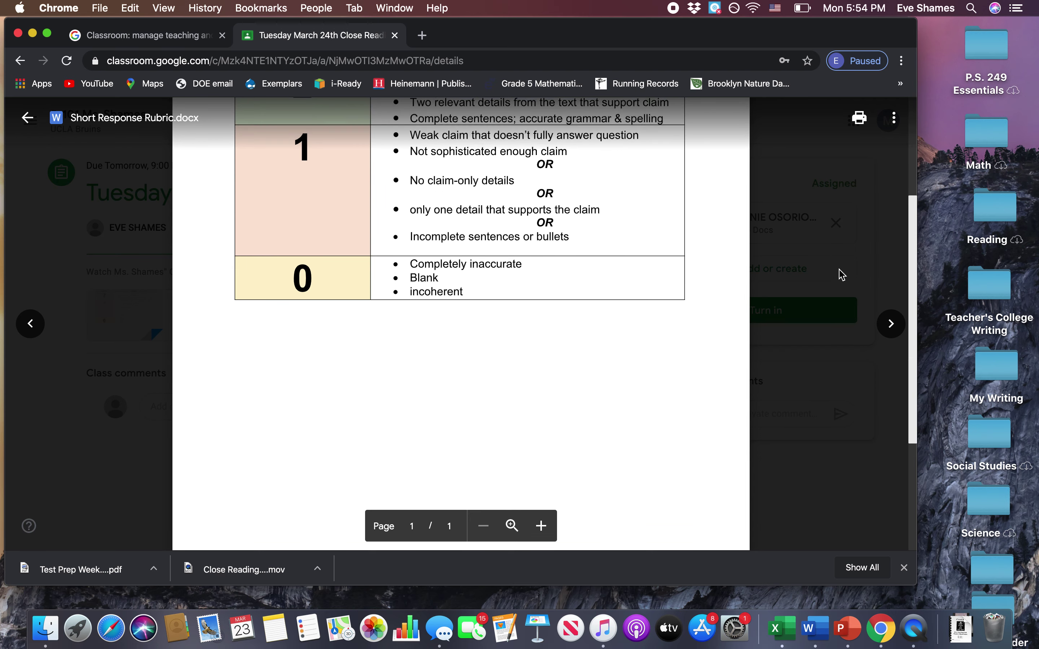
scroll(837, 241, up, 3)
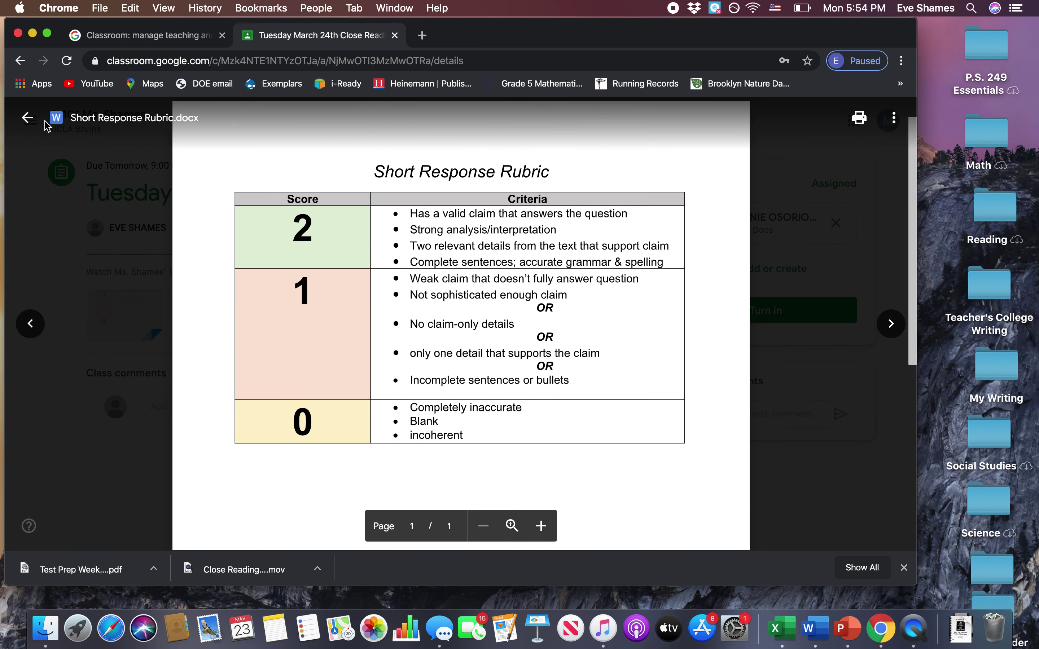
click(28, 118)
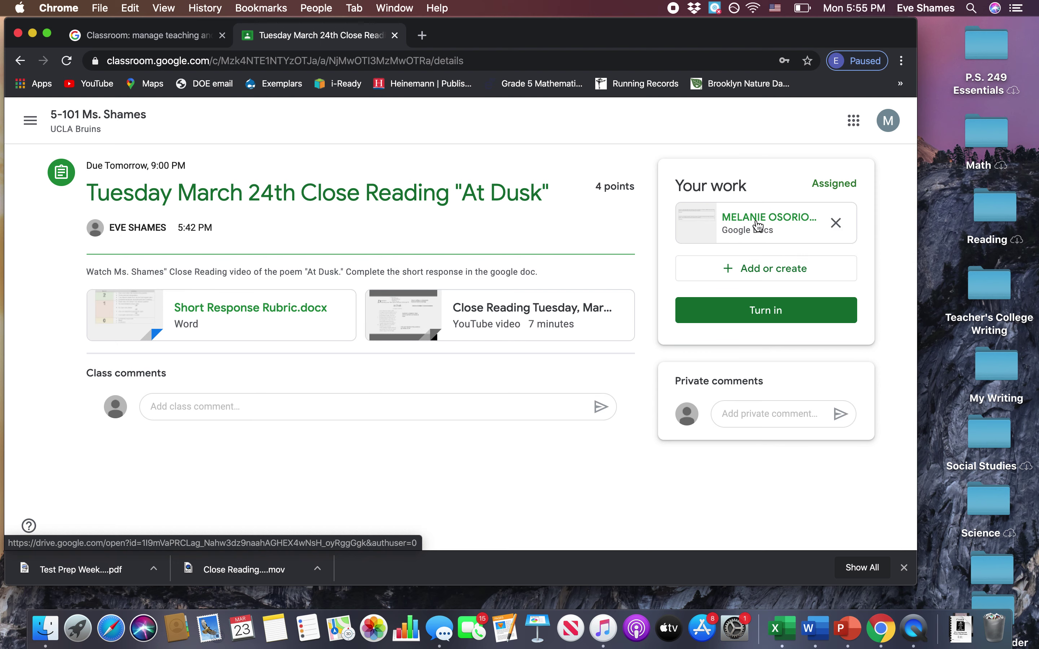
click(749, 224)
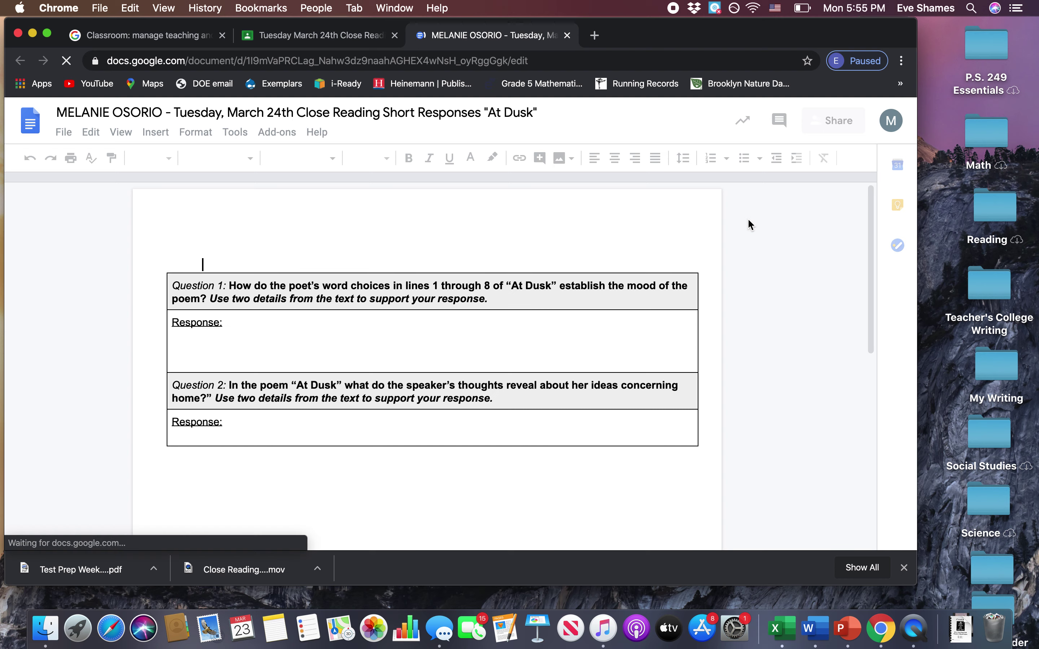
Type and erase test text in the Question 1 response, then return to the Close Reading assignment.
click(379, 354)
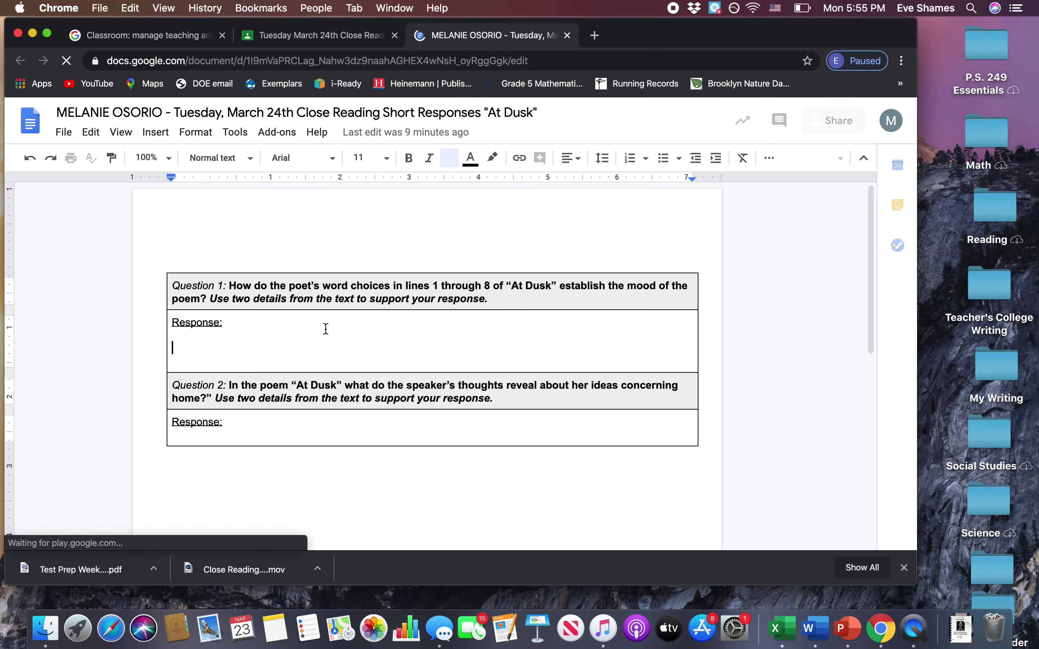
text(sjdhfhjdf)
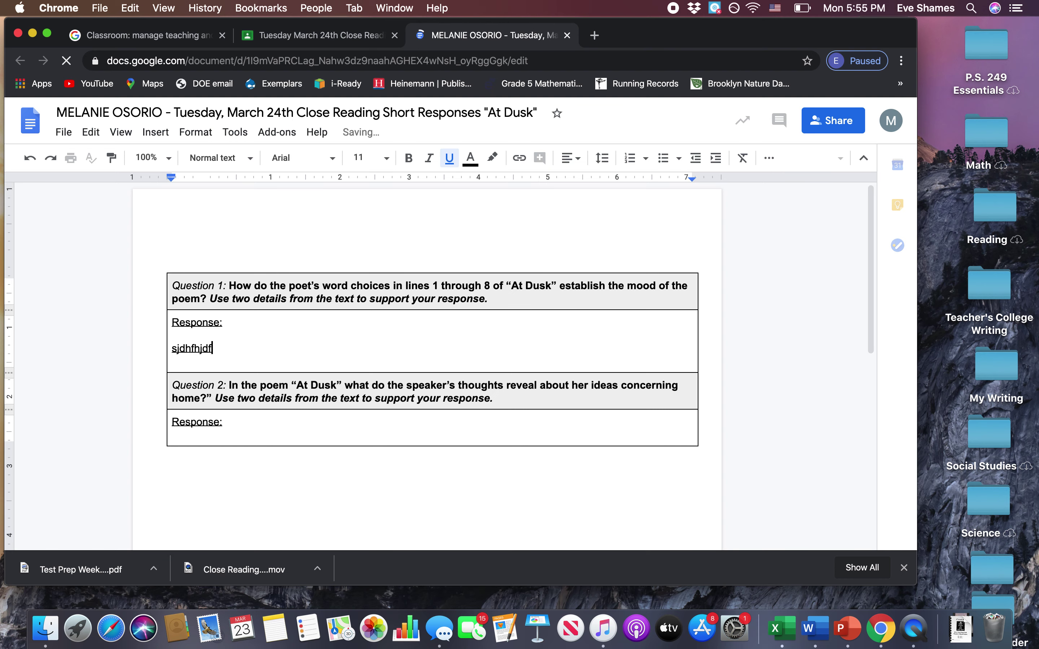
key(BackSpace)
key(BackSpace)
key(BackSpace)
key(BackSpace)
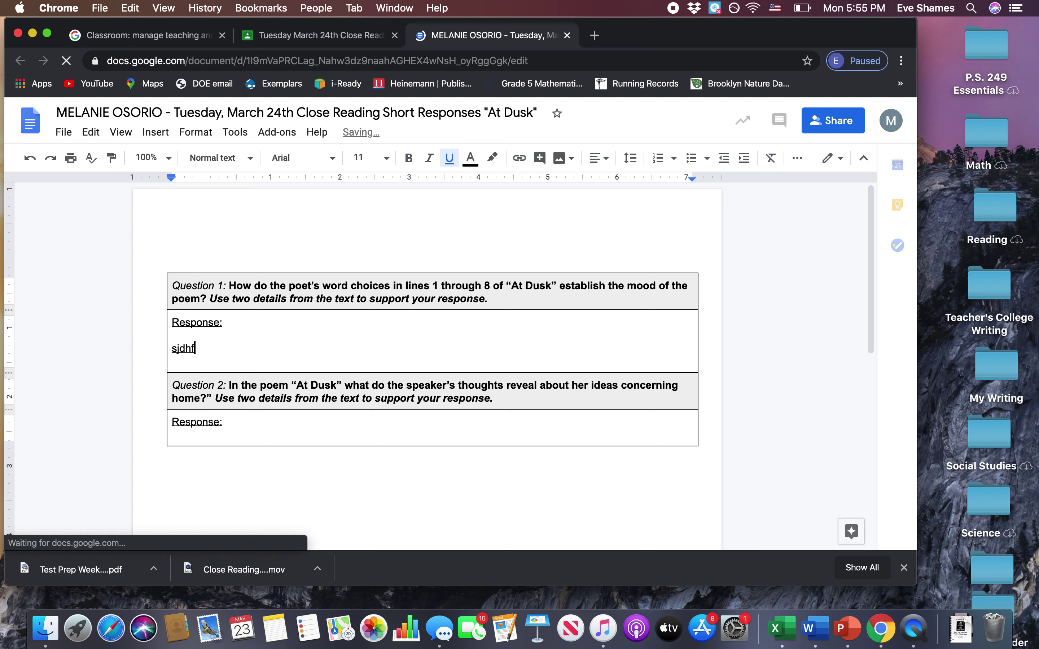
key(BackSpace)
key(BackSpace)
key(BackSpace)
key(BackSpace)
key(BackSpace)
key(BackSpace)
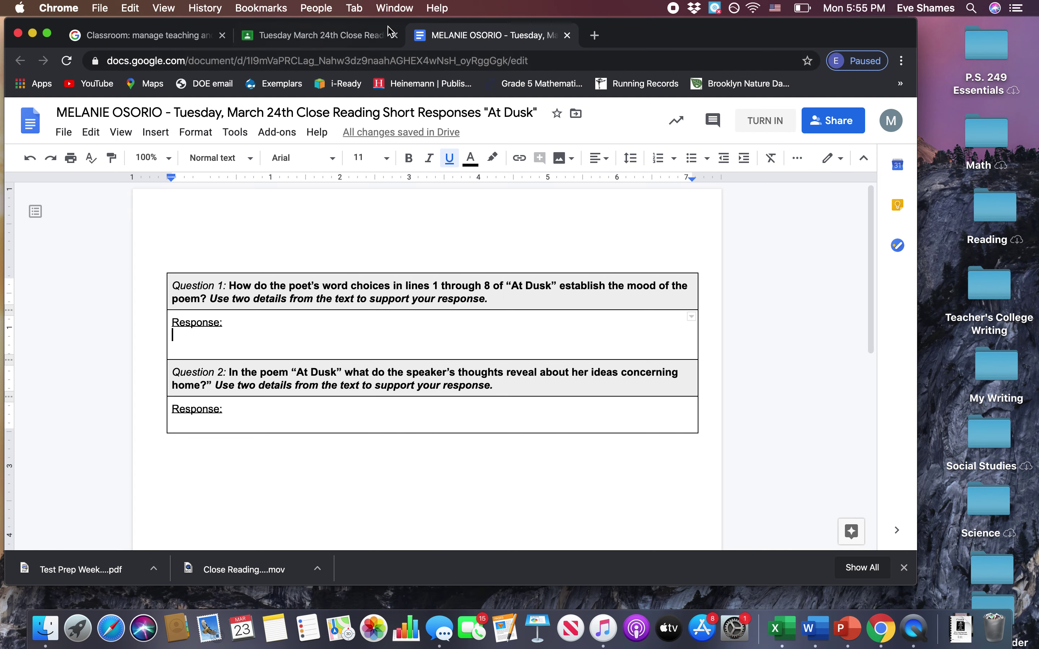
click(318, 34)
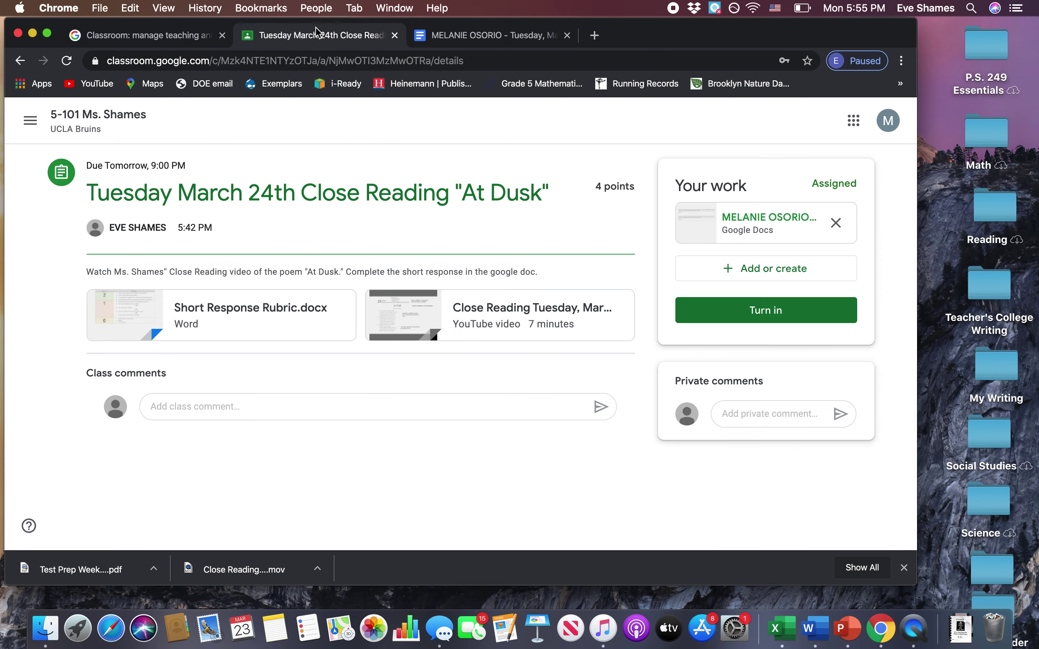
Close the At Dusk doc and open the Reading Log assignment in the RTI Genius Hour topic.
click(566, 35)
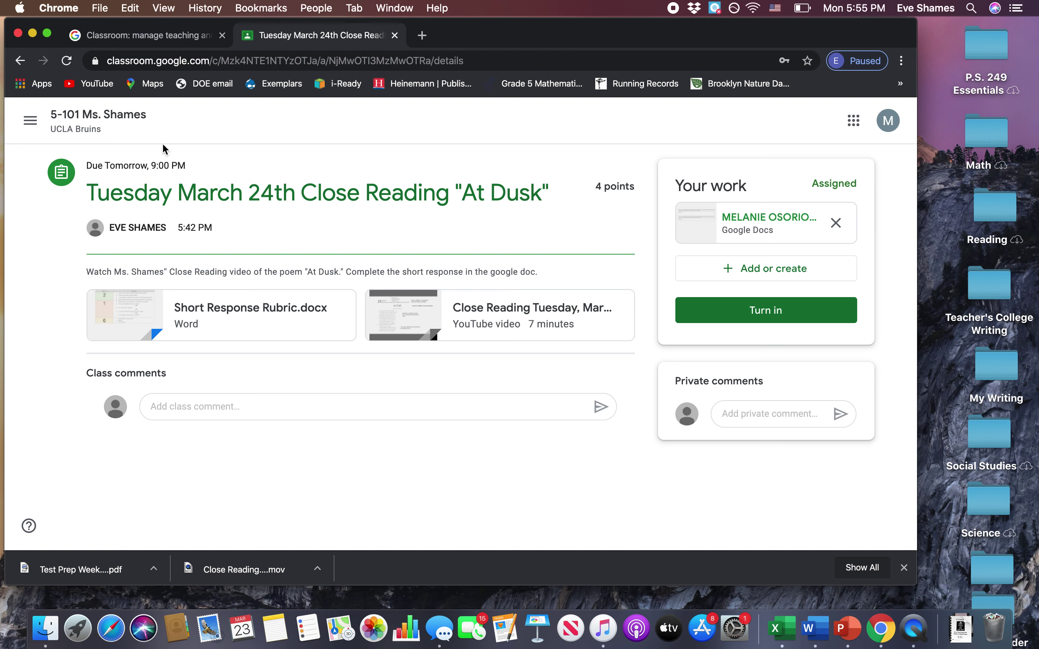
click(128, 116)
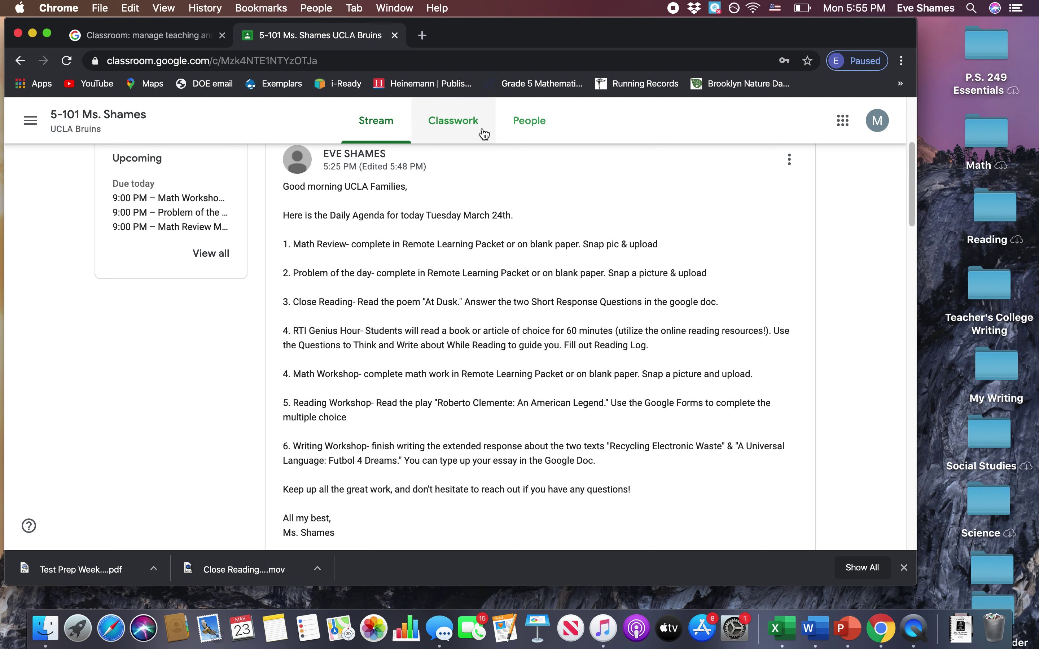
click(441, 142)
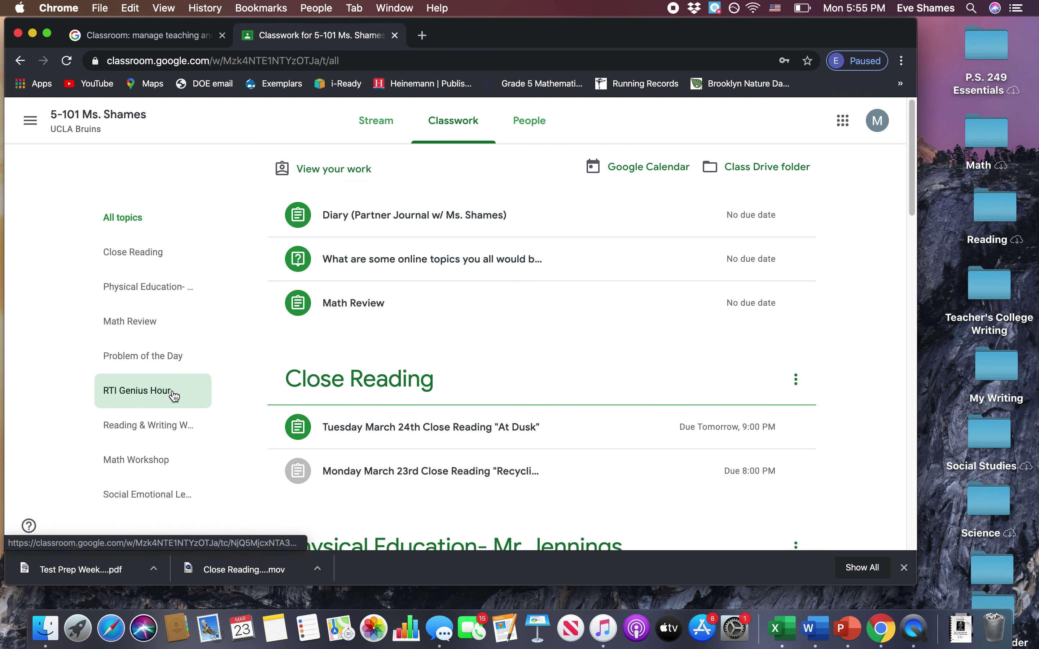
click(172, 391)
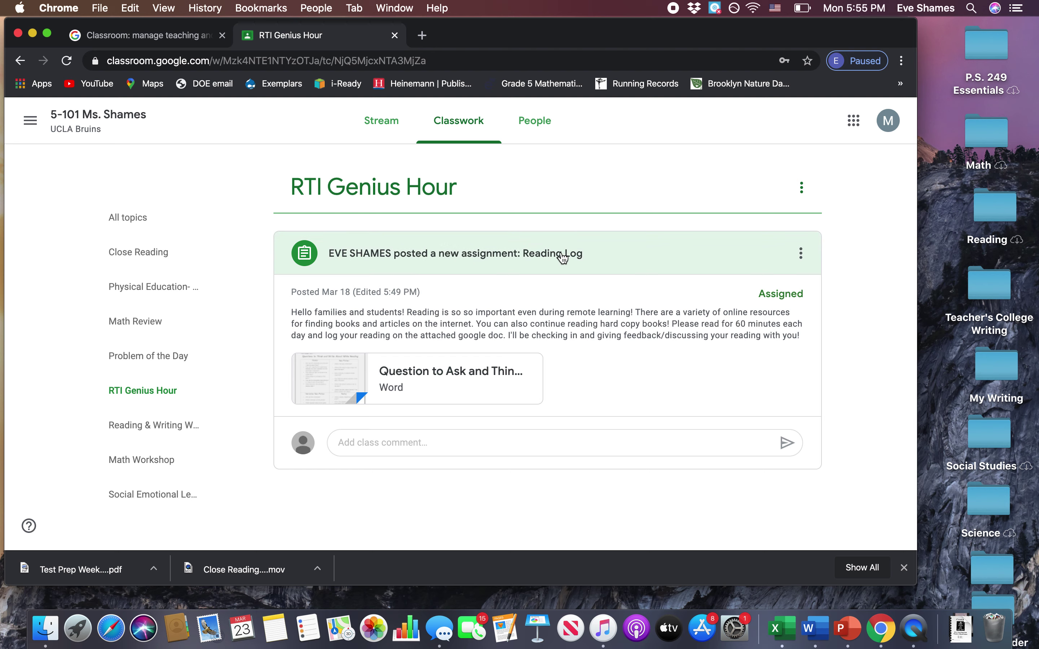
click(573, 261)
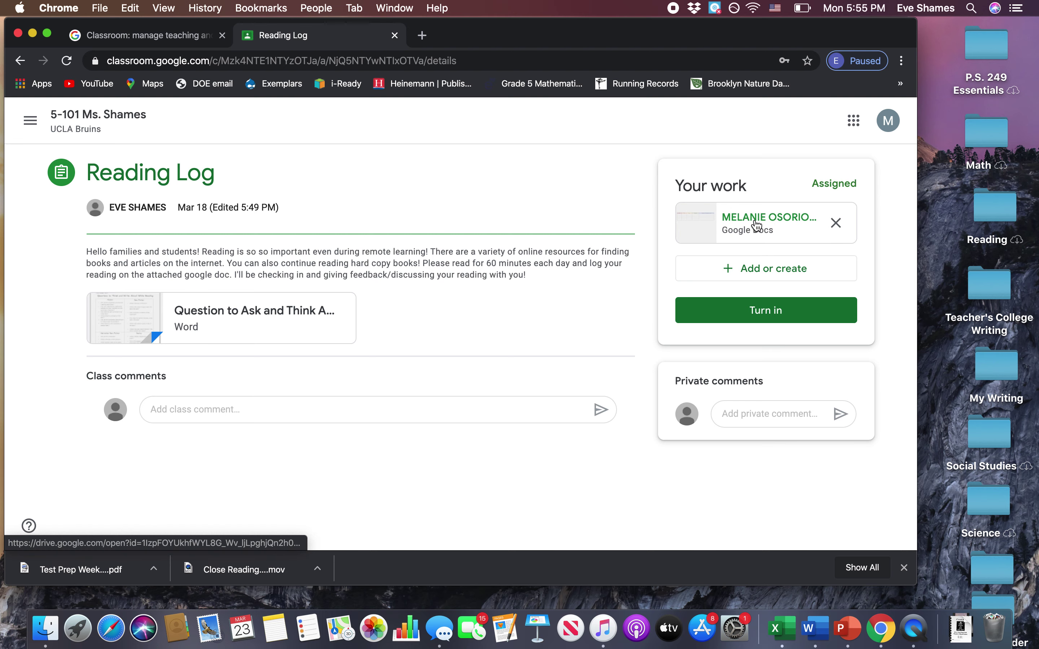
Open the student's Reading Log (Daily) doc in a new tab, then return to the assignment.
click(756, 226)
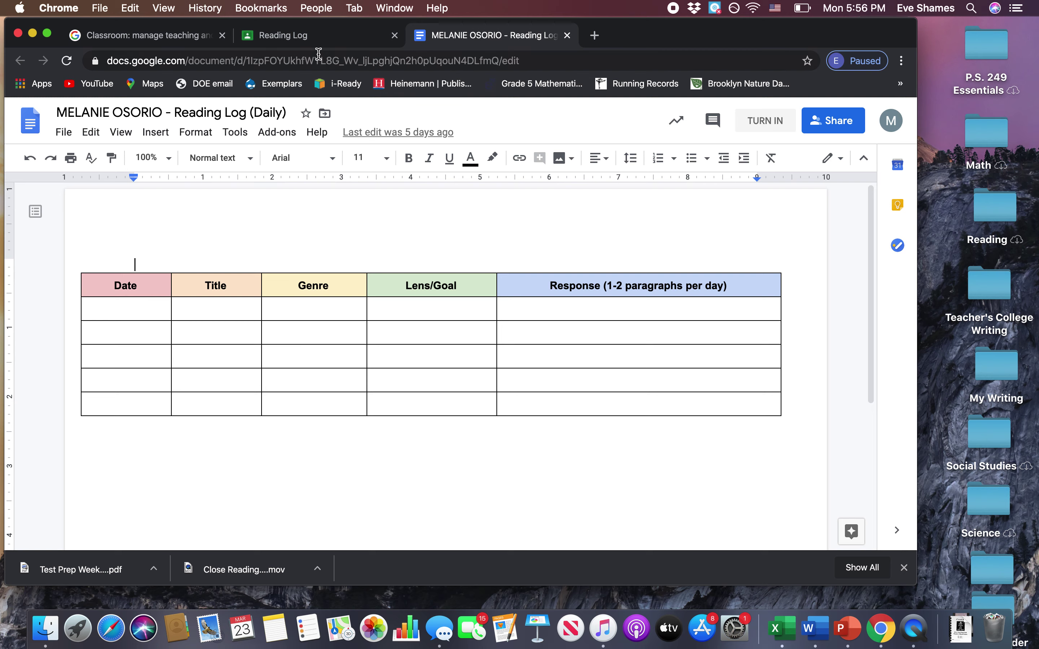
click(318, 35)
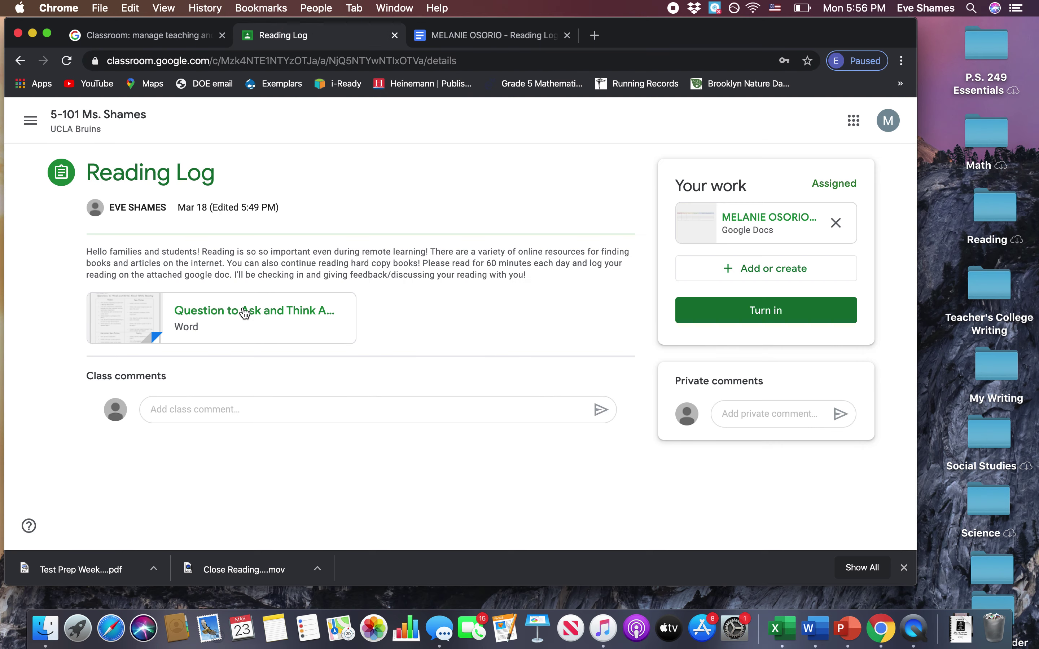
click(239, 317)
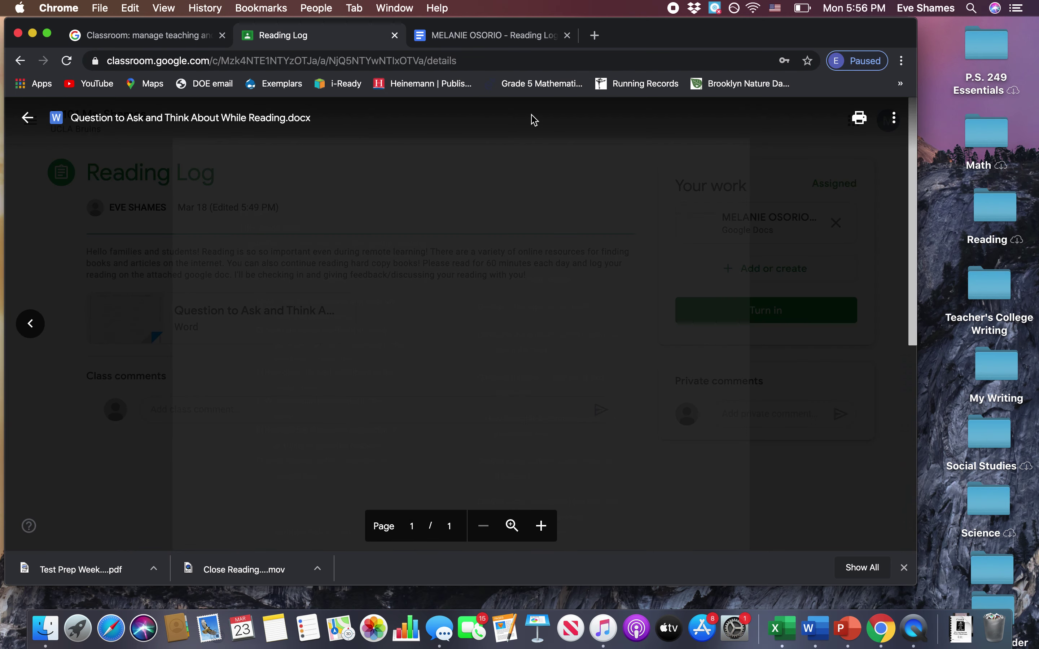
scroll(914, 182, down, 5)
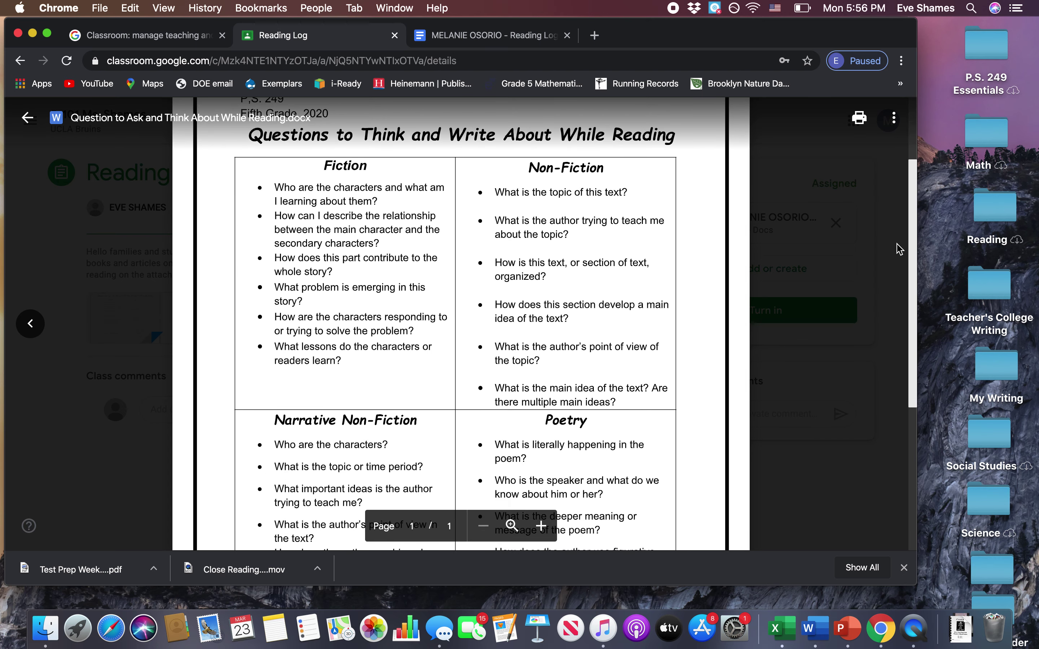
scroll(897, 228, down, 3)
scroll(888, 236, up, 3)
scroll(888, 237, down, 5)
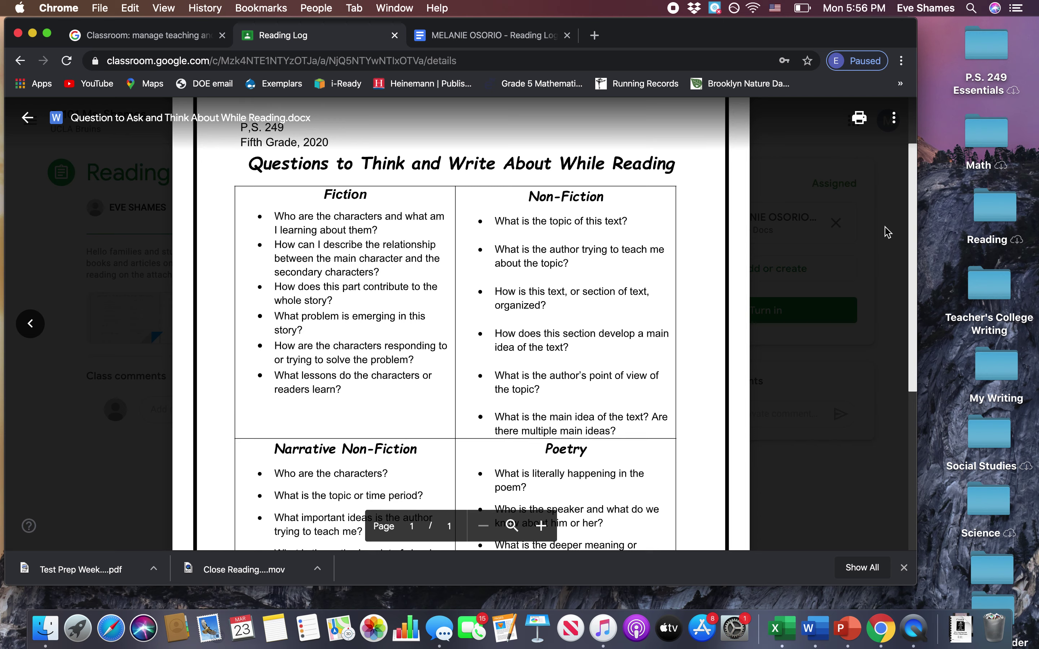
scroll(876, 255, up, 5)
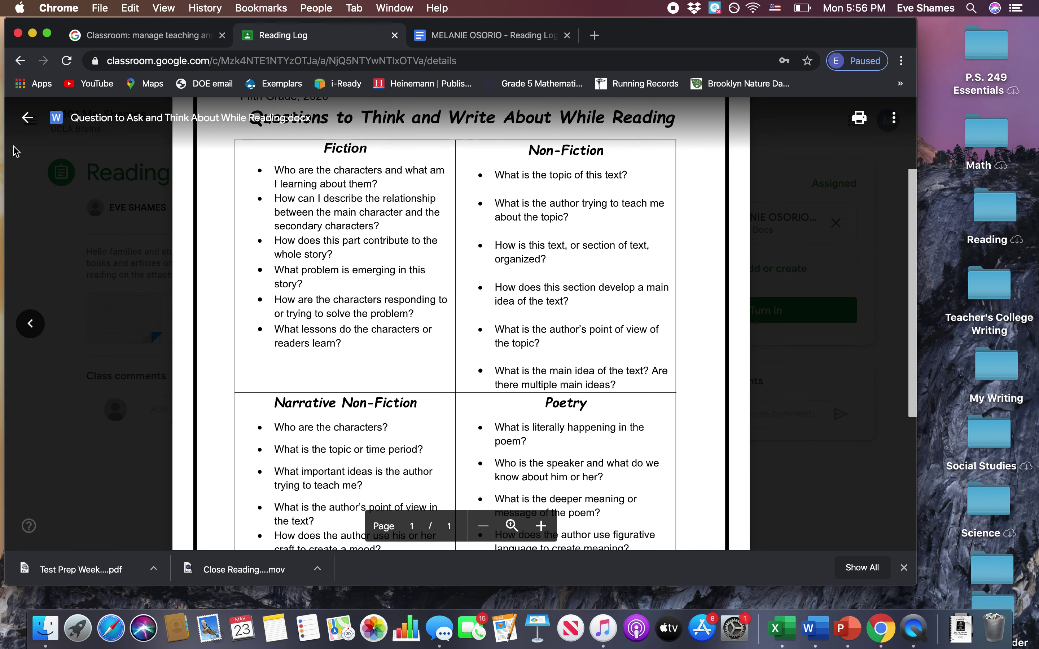
click(27, 117)
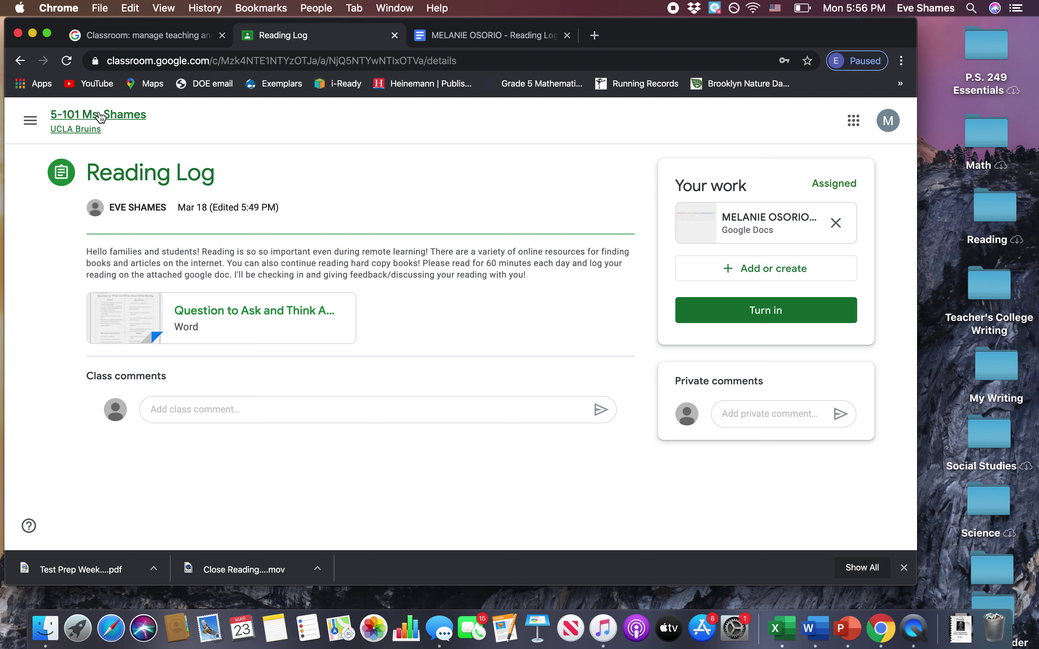
Open the Math Workshop Tuesday, March 24th assignment from the Classwork topics.
click(95, 114)
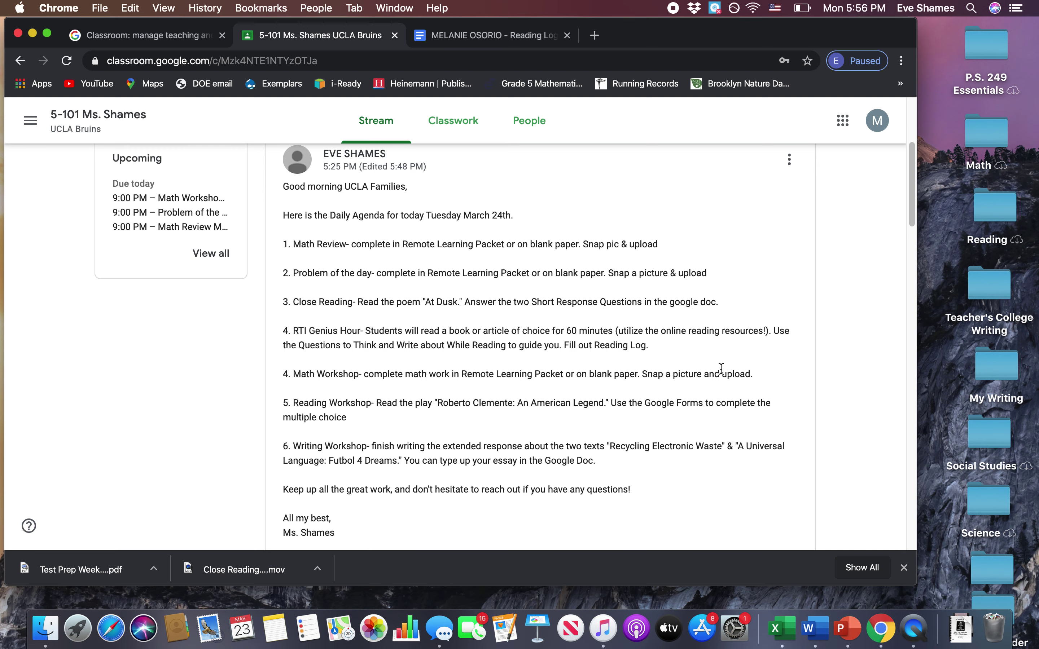
click(470, 122)
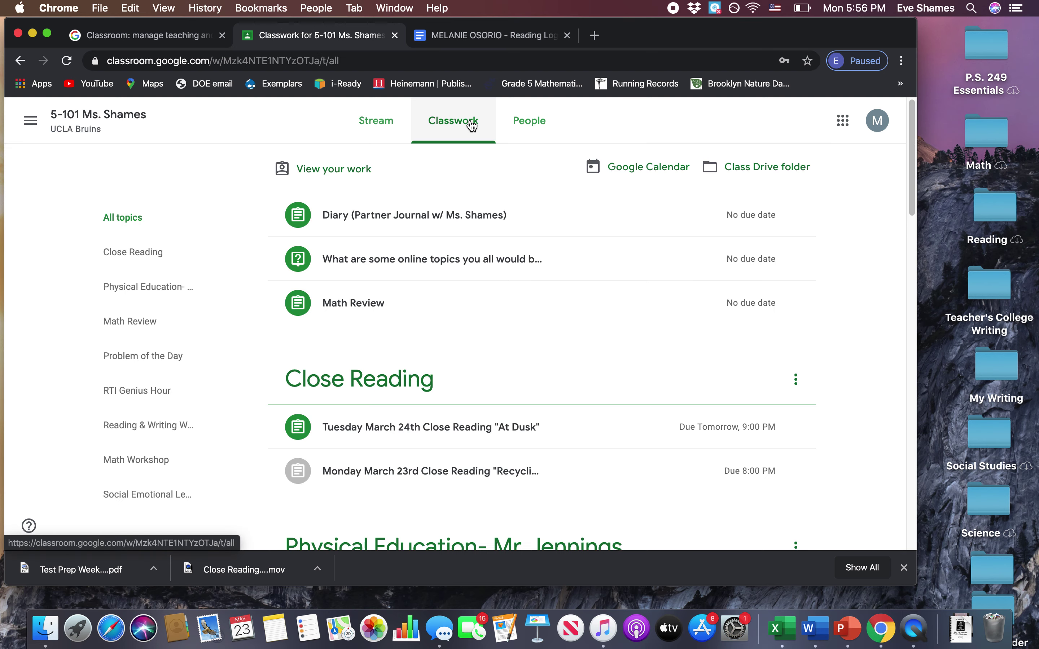
click(162, 458)
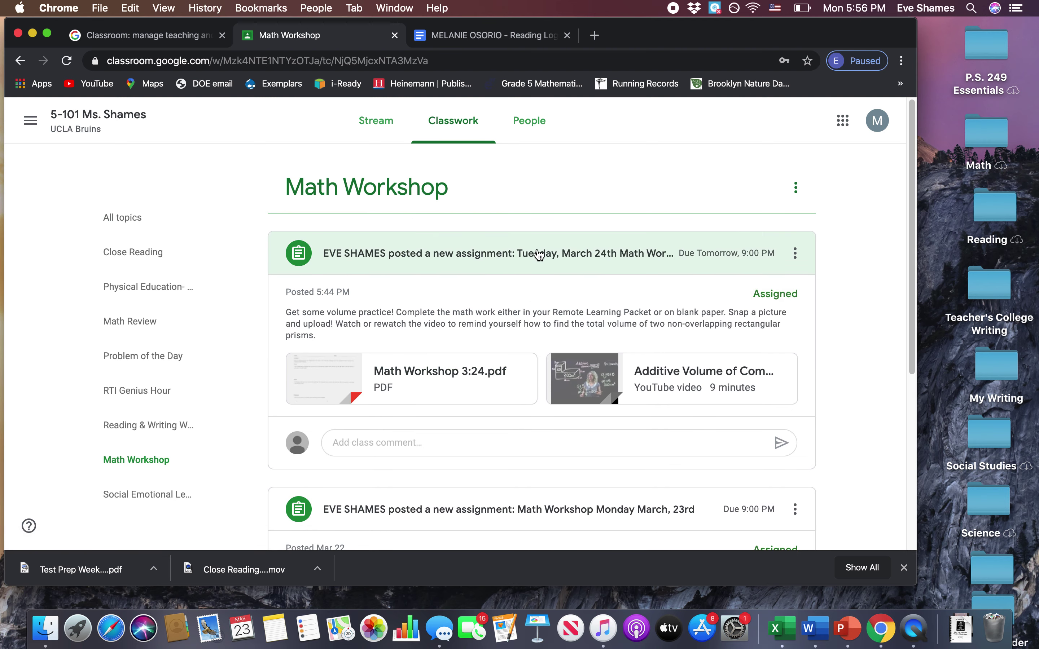
click(536, 255)
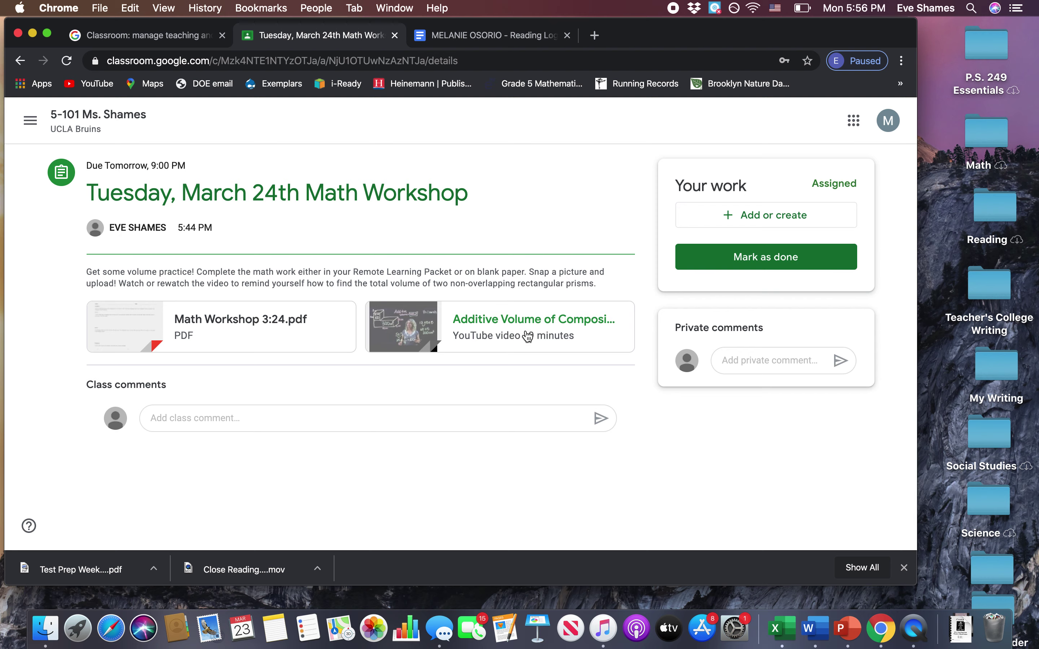
Preview the Math Workshop 3:24.pdf worksheet, close it, and go back to the class stream.
click(284, 321)
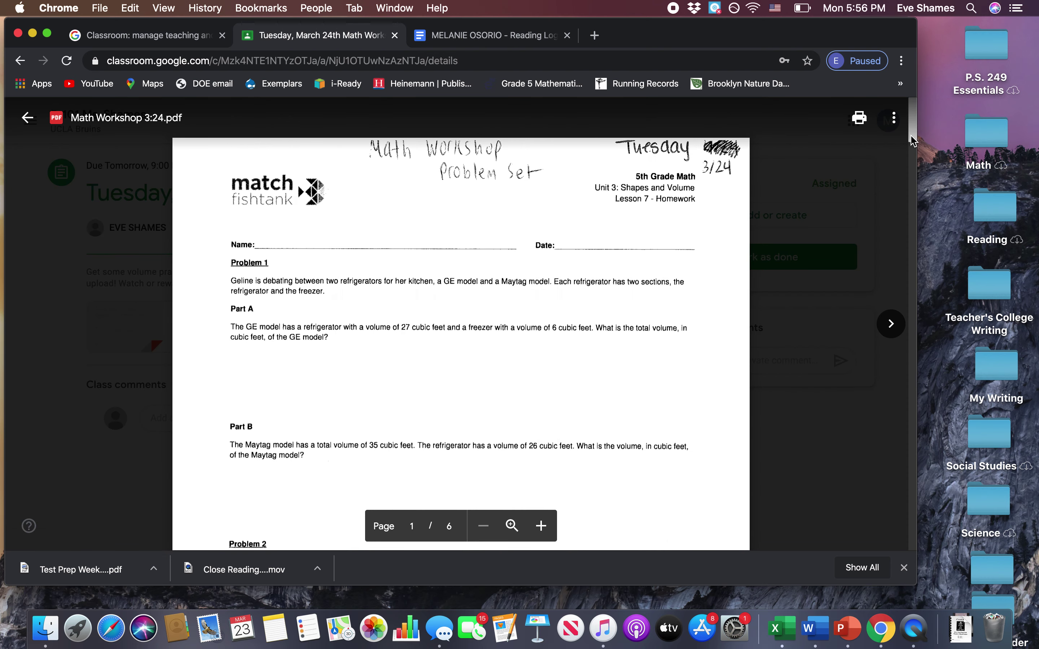
drag(912, 140, 919, 70)
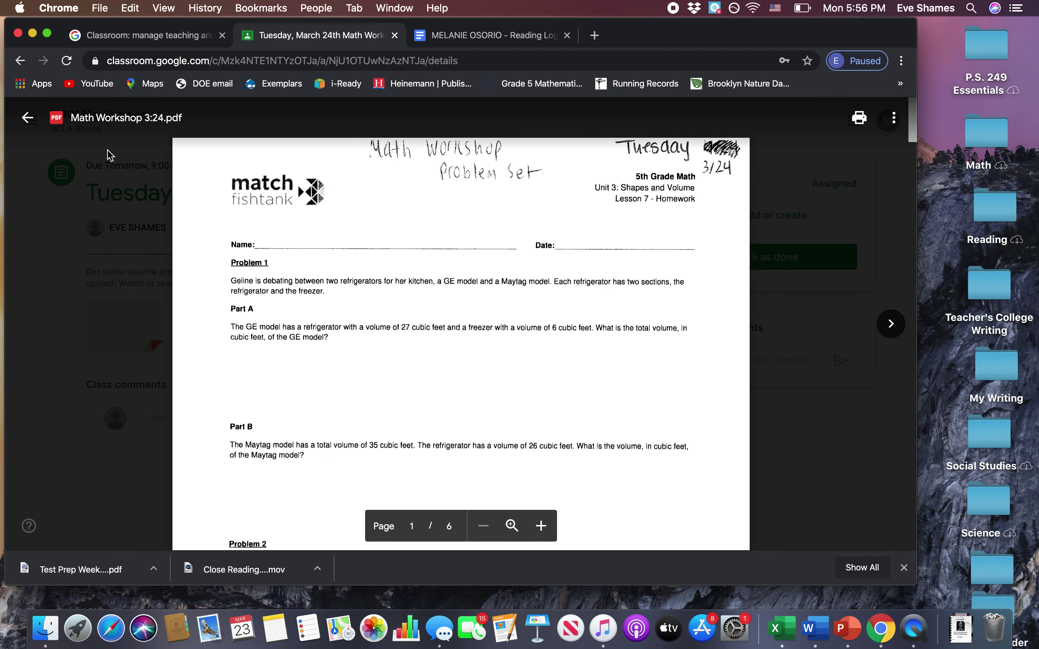
click(29, 118)
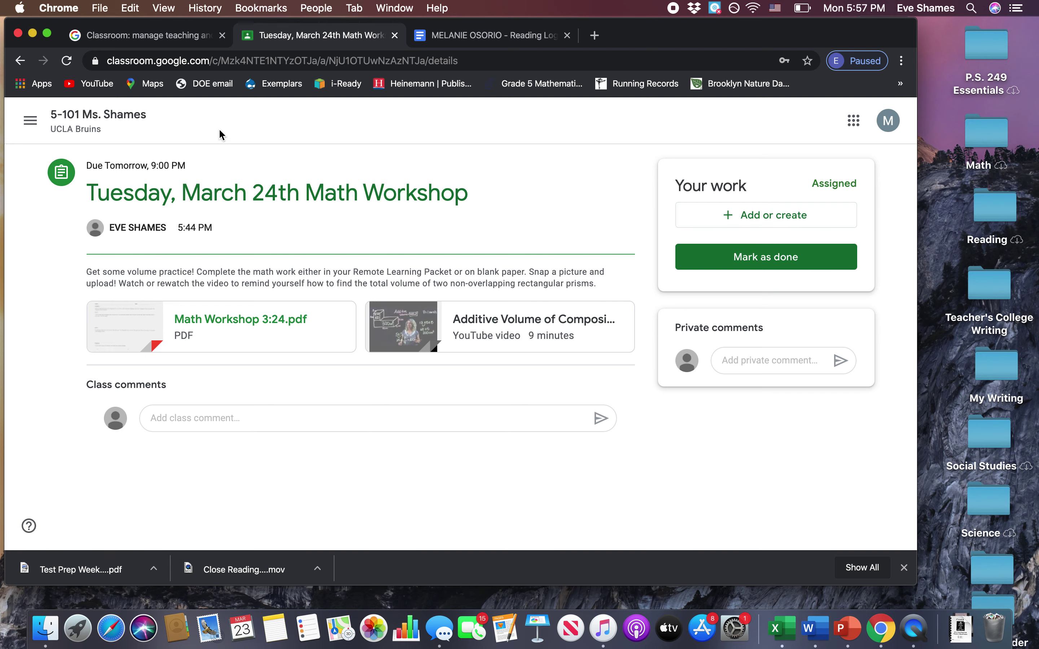
click(101, 119)
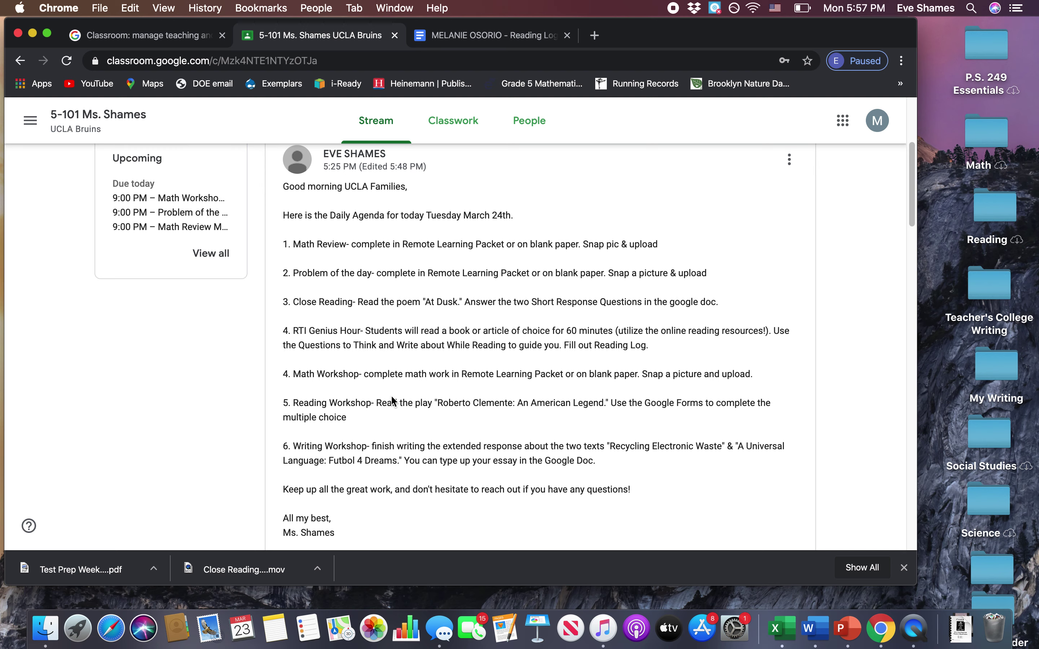
Open the Reading Workshop Tuesday, March 24th assignment under Reading & Writing Workshop.
click(447, 131)
click(158, 435)
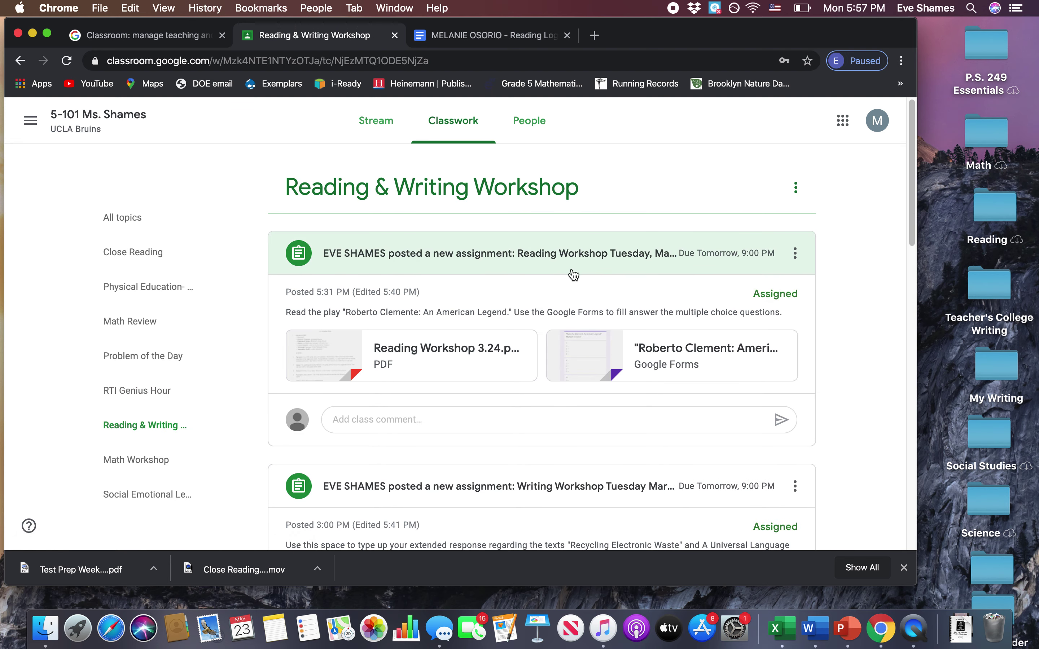
click(609, 262)
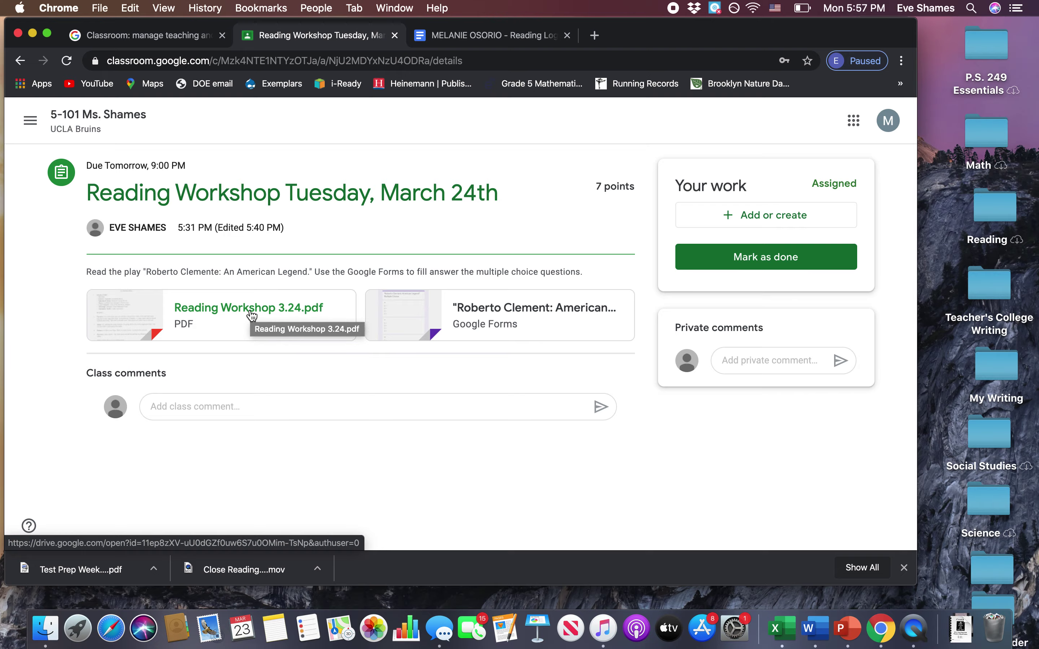
Preview the Reading Workshop 3.24.pdf Roberto Clemente play, then close the preview.
click(252, 315)
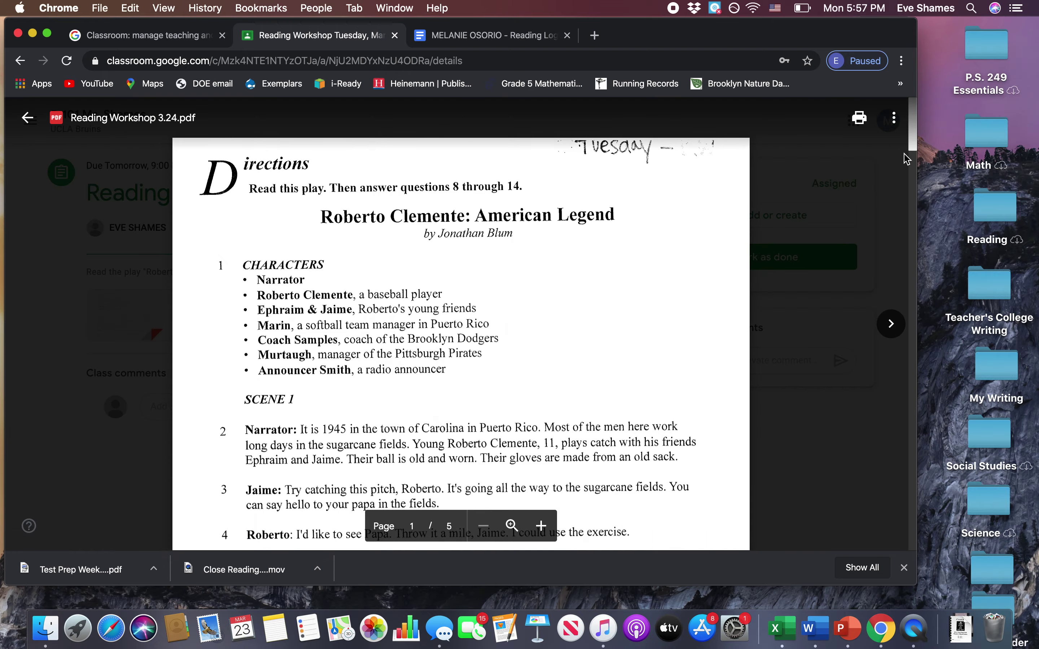
drag(910, 148, 865, 79)
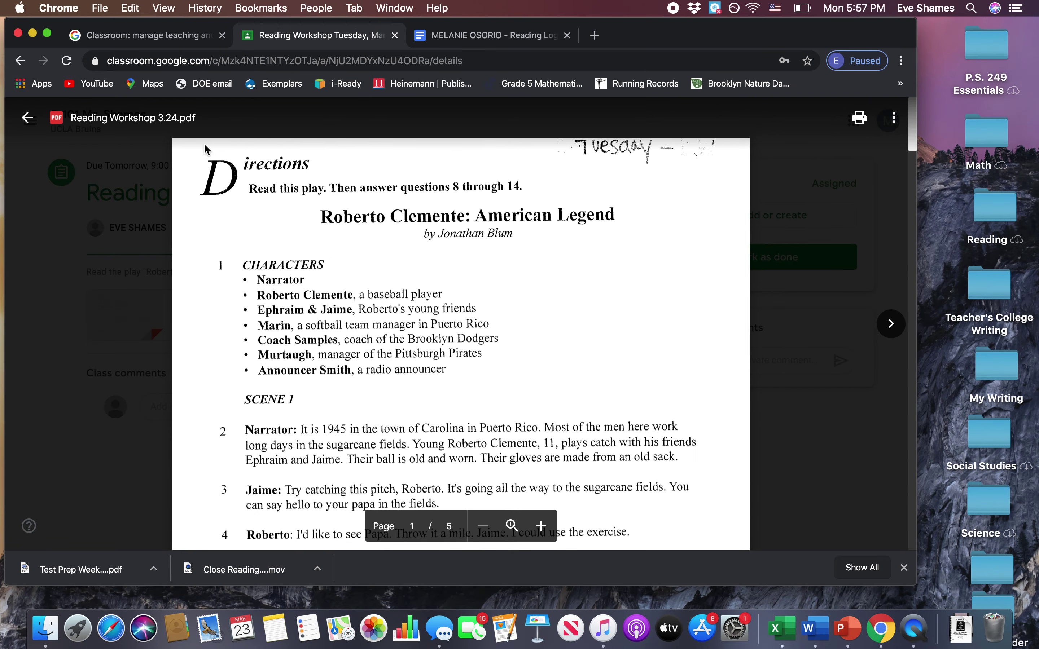
click(25, 122)
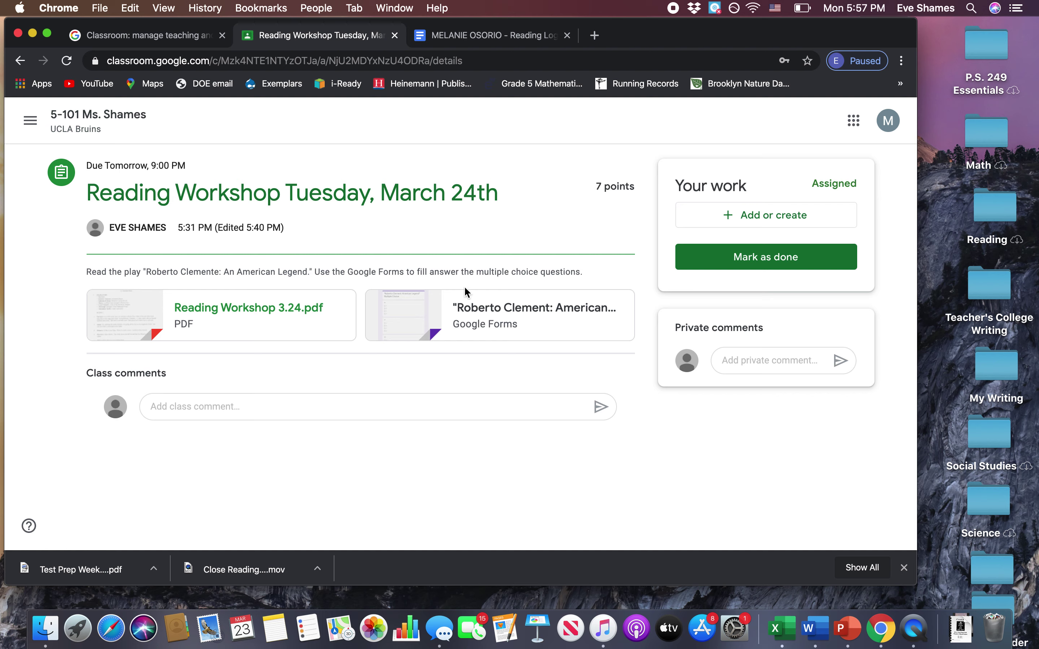
Look through the Roberto Clemente: American Legend multiple-choice form's questions, then close the form.
click(481, 310)
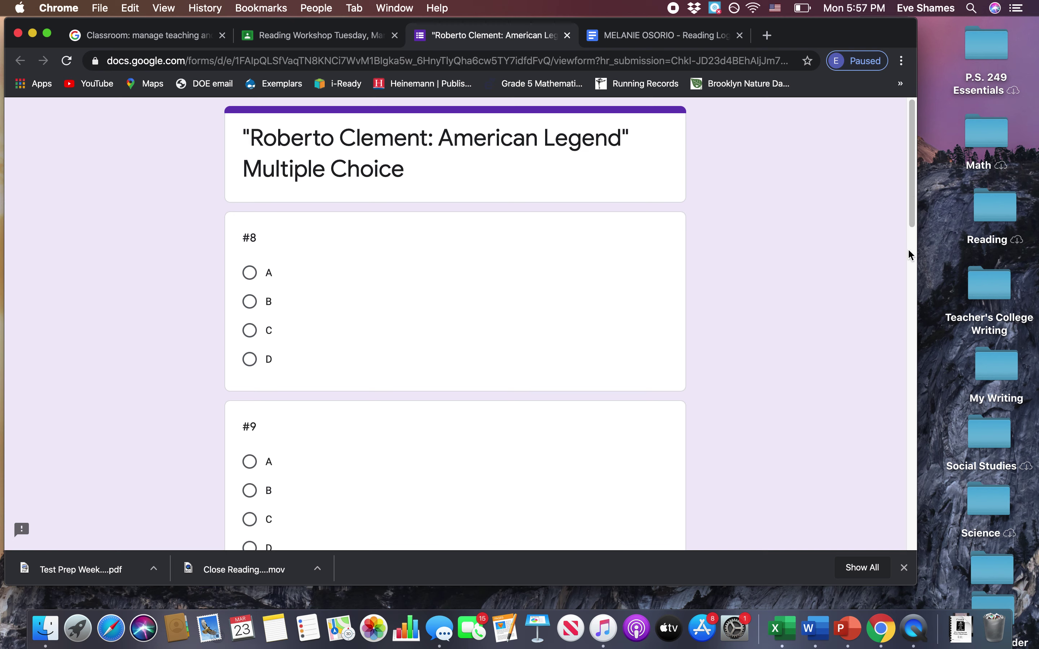
scroll(901, 267, down, 10)
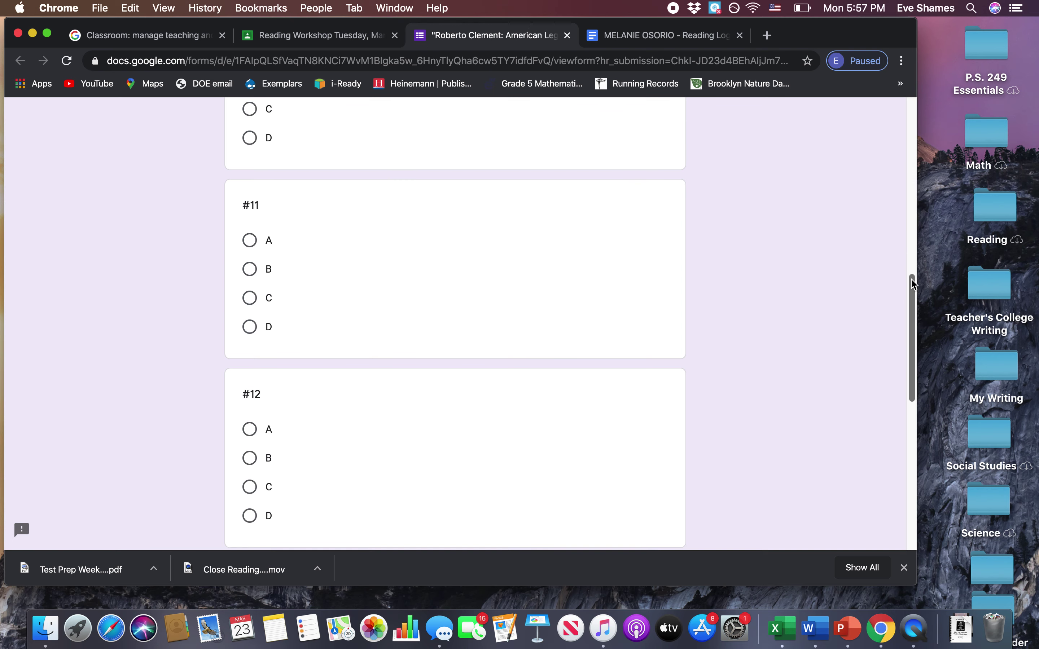
scroll(905, 335, down, 5)
scroll(904, 362, down, 5)
scroll(862, 257, up, 15)
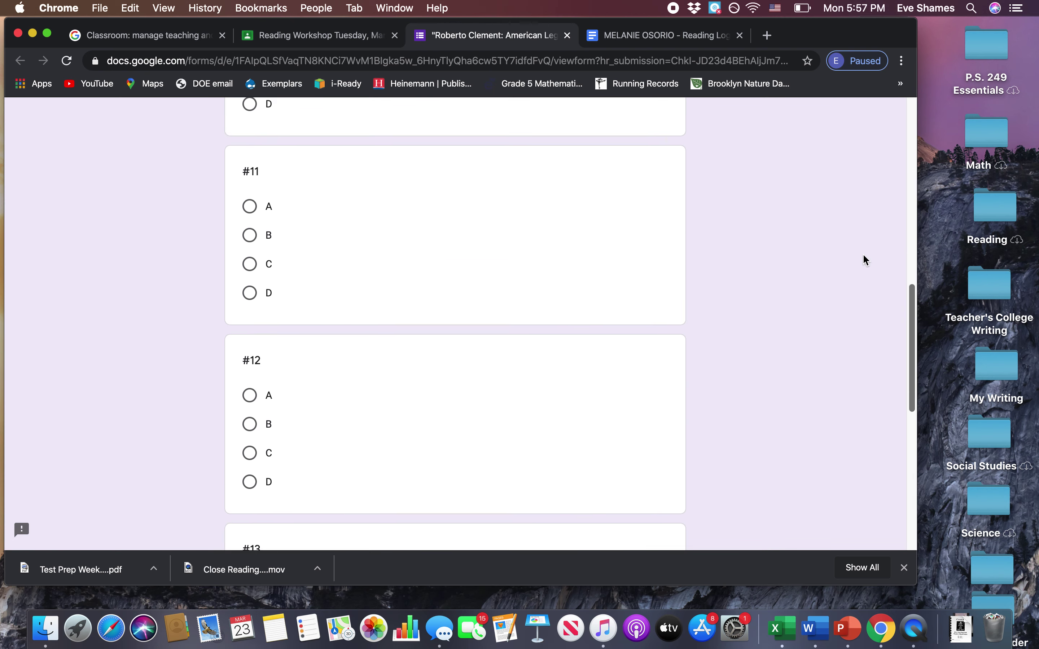
scroll(851, 103, up, 3)
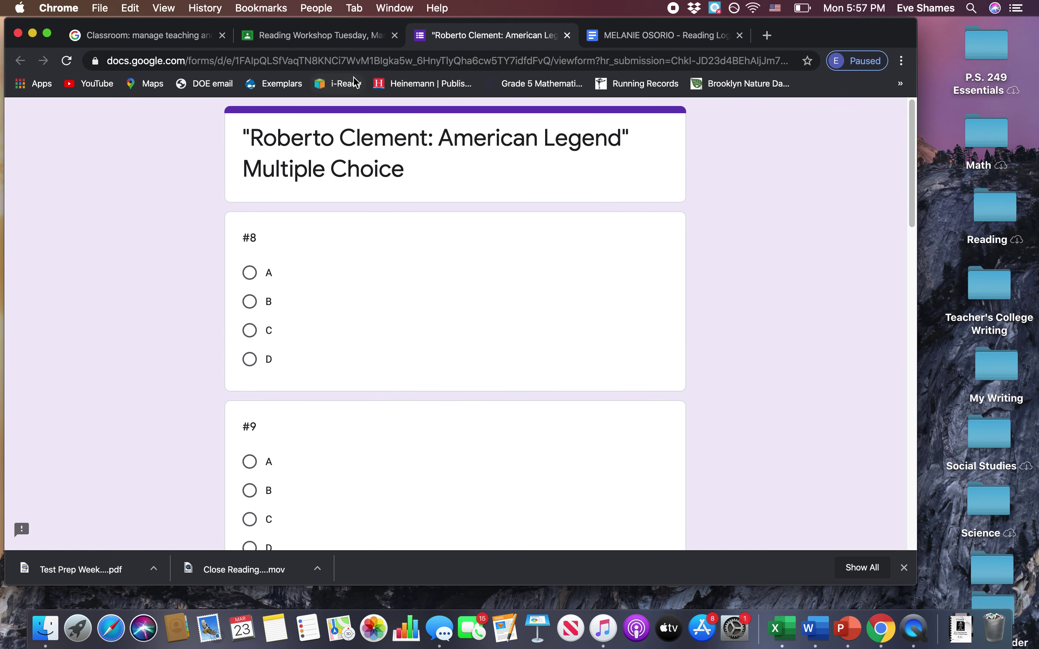
click(566, 36)
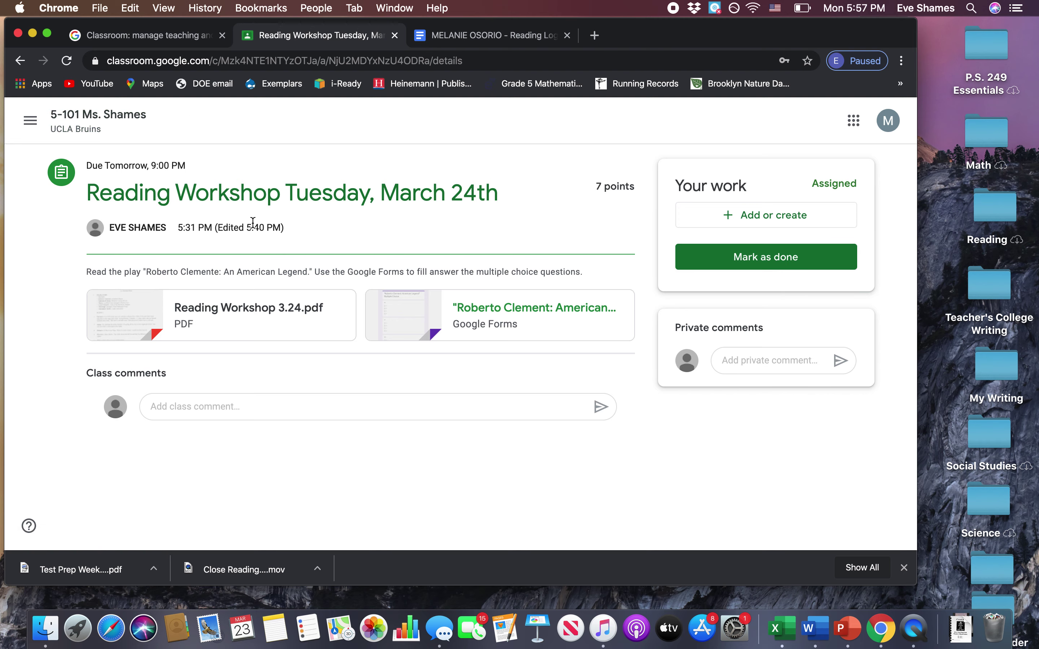
Filter Classwork to the Reading & Writing Workshop topic and open Writing Workshop Tuesday March 24th.
click(115, 122)
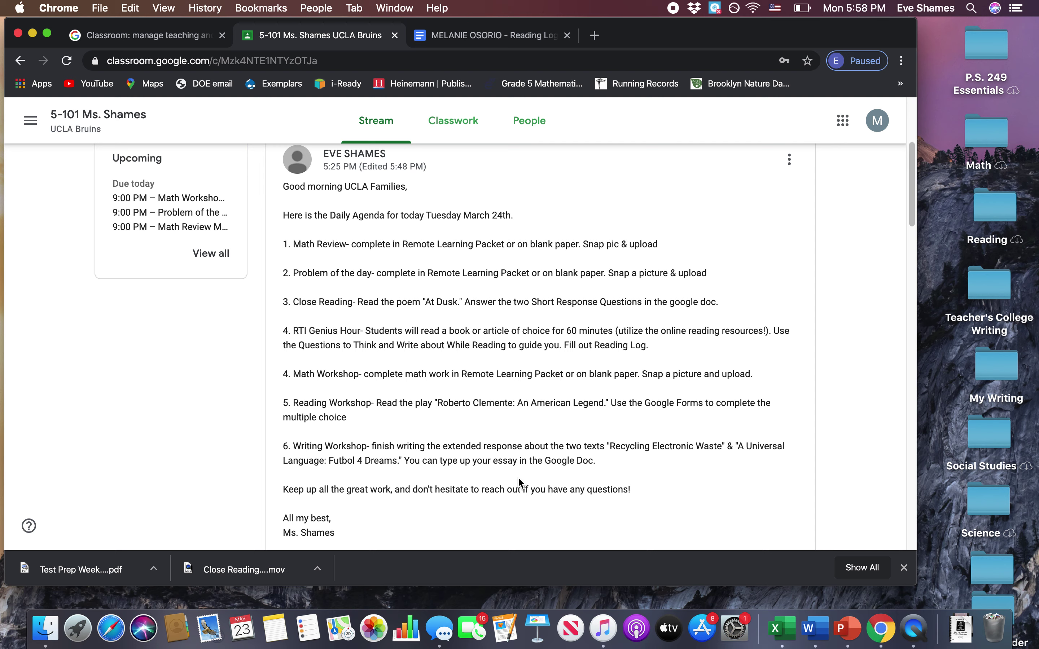
click(448, 122)
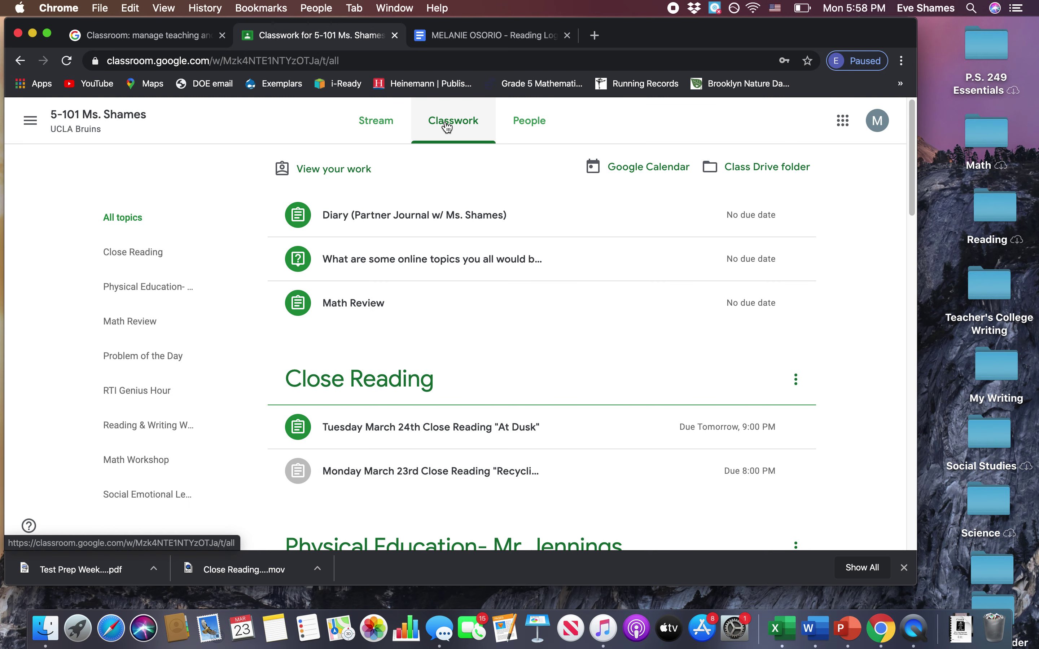
click(162, 428)
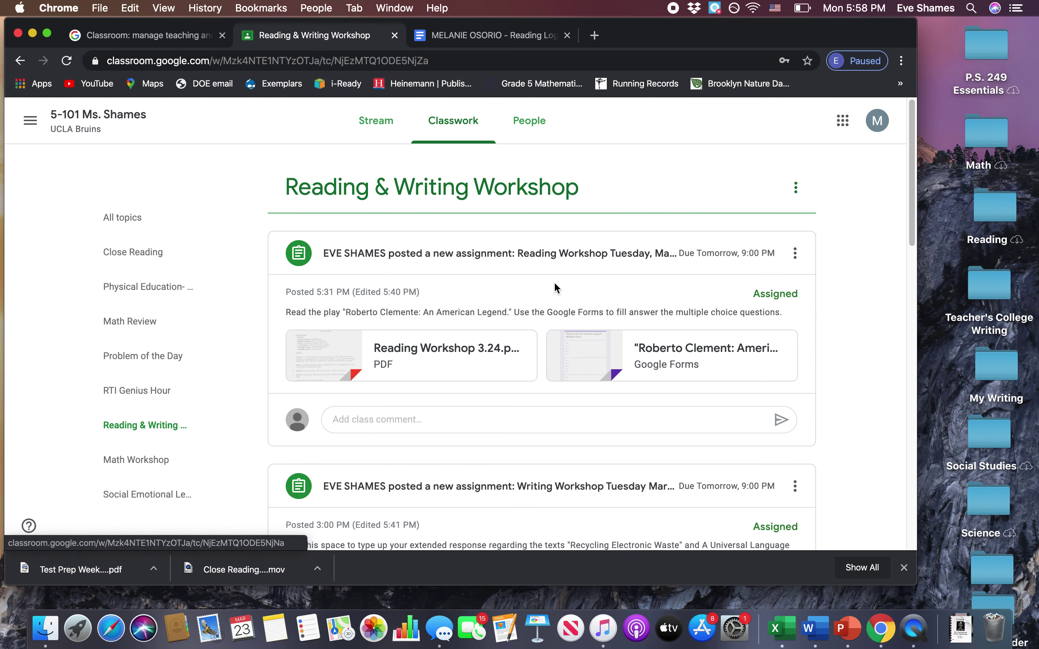
drag(910, 219, 893, 276)
click(587, 333)
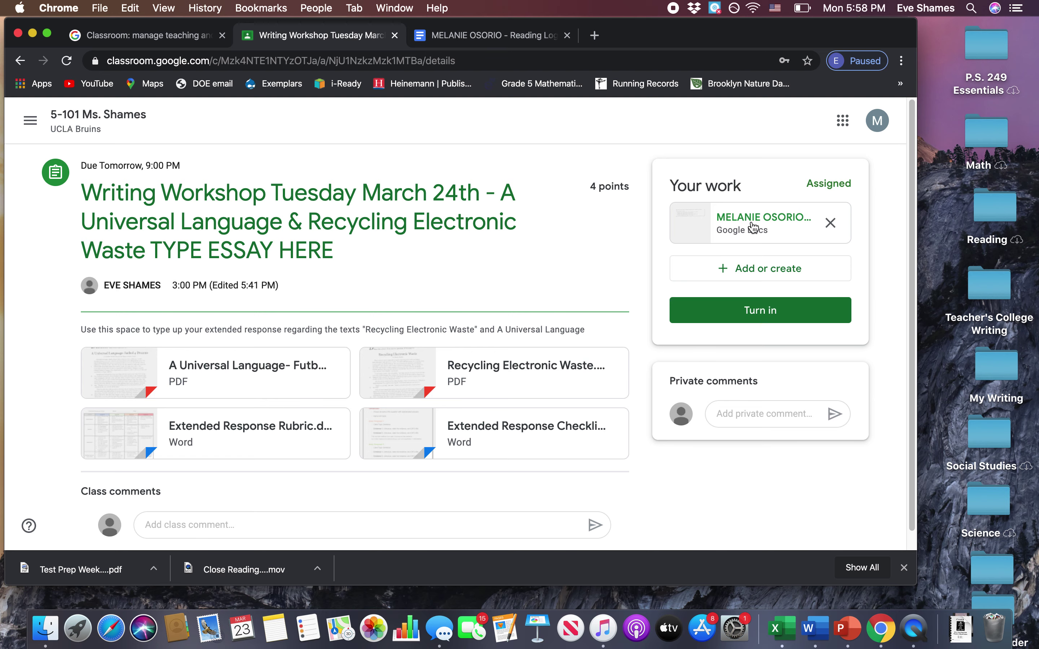
Open the attached essay response Google Doc and look over its contents.
click(758, 219)
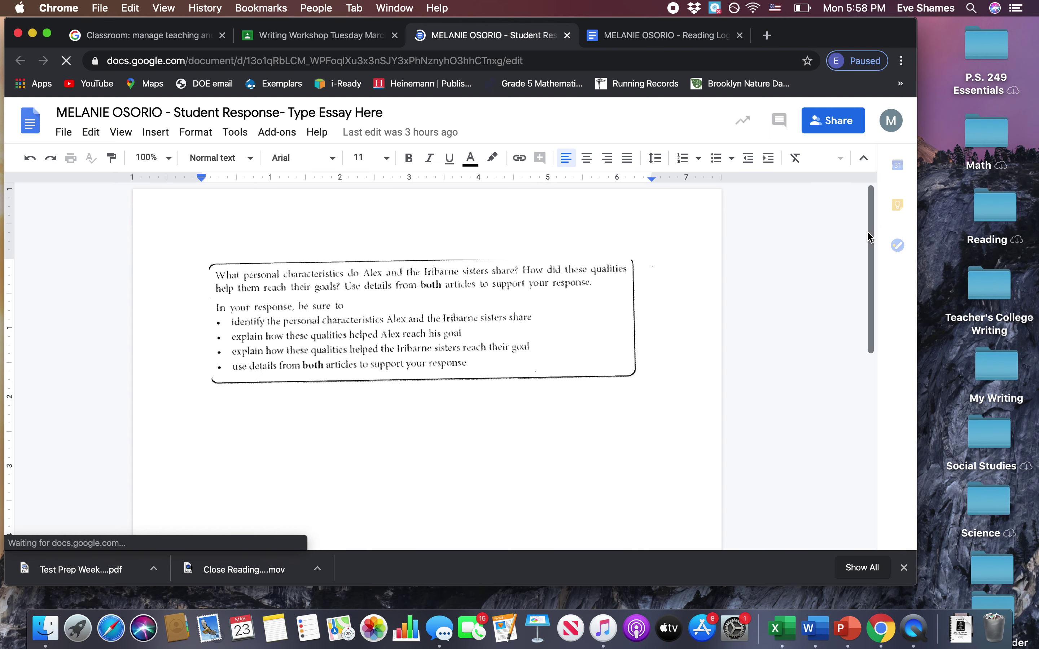
scroll(867, 237, down, 2)
scroll(863, 260, down, 1)
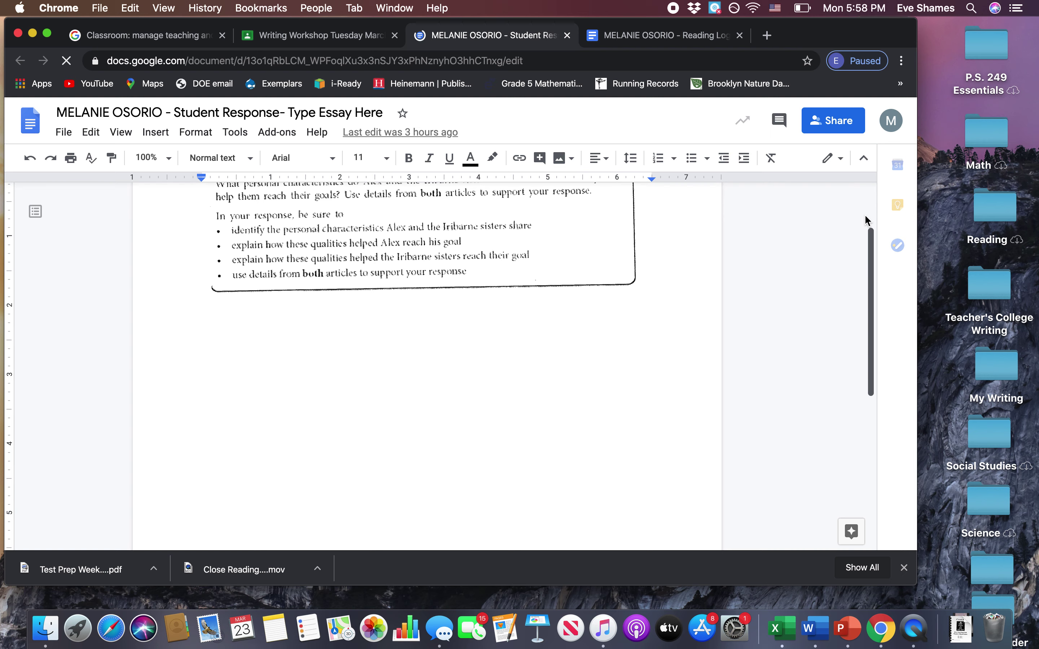
scroll(868, 241, up, 3)
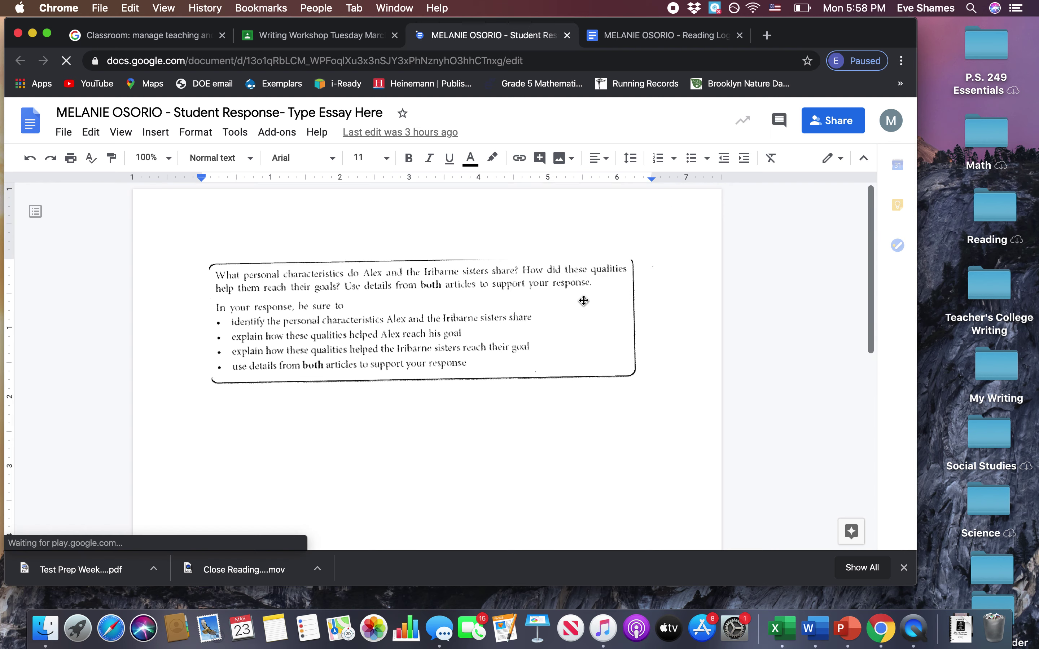
Delete the Alex and Iribarne sisters prompt image, undo it, and return to the Writing Workshop assignment.
click(542, 346)
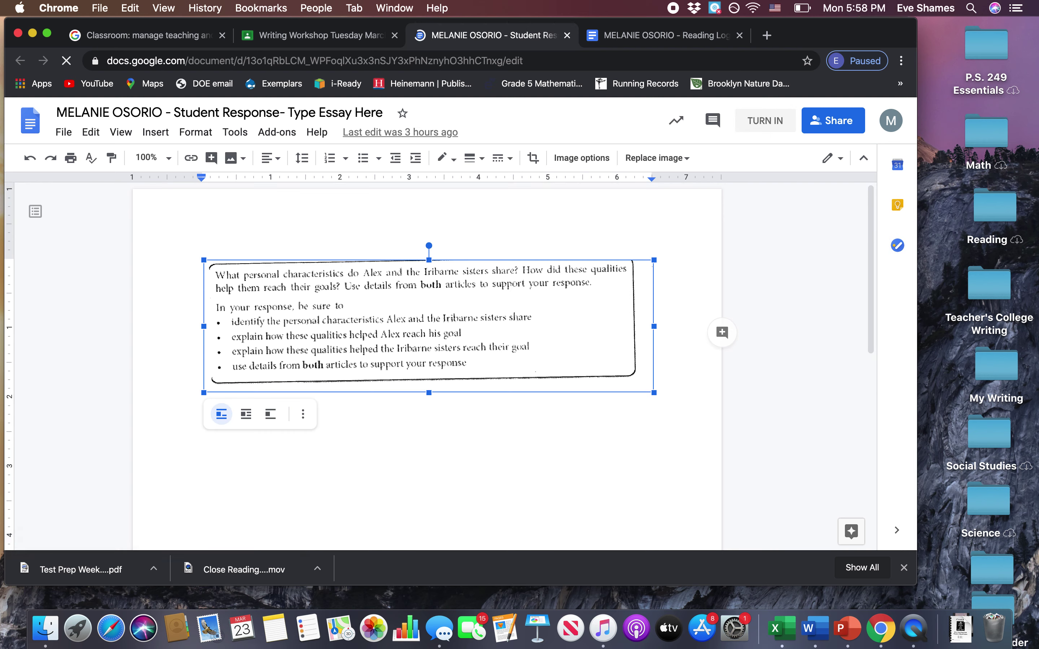
key(BackSpace)
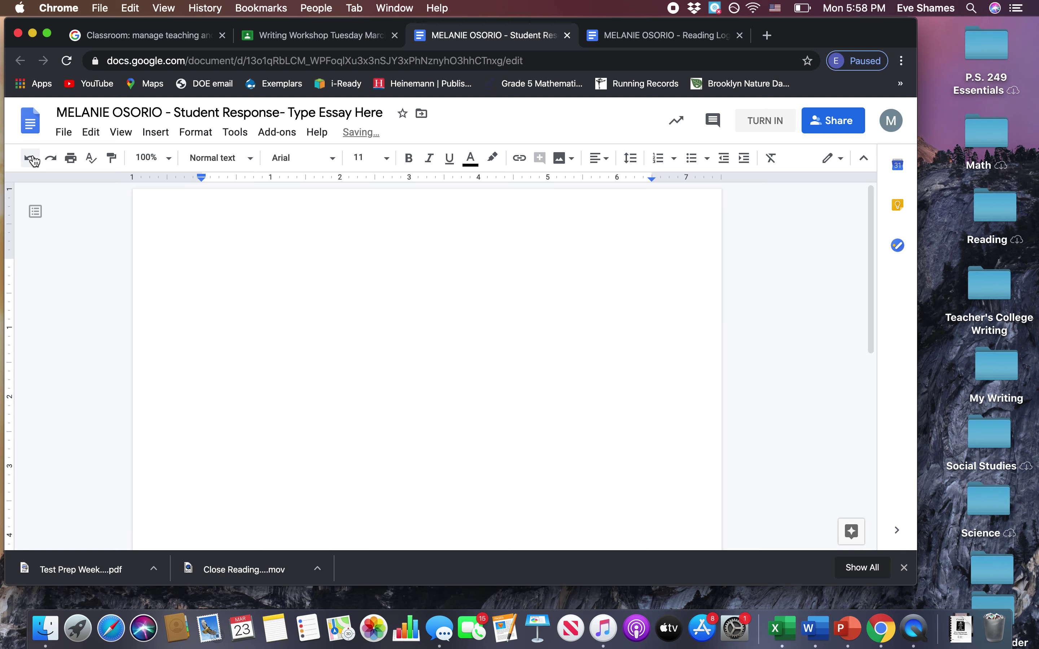
click(30, 159)
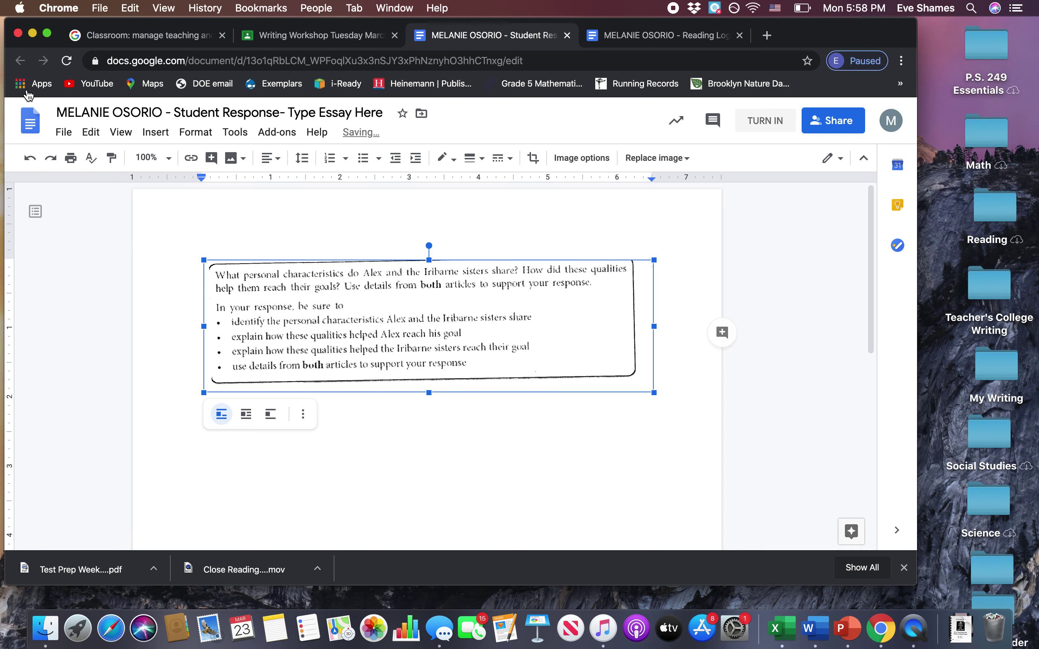
click(302, 38)
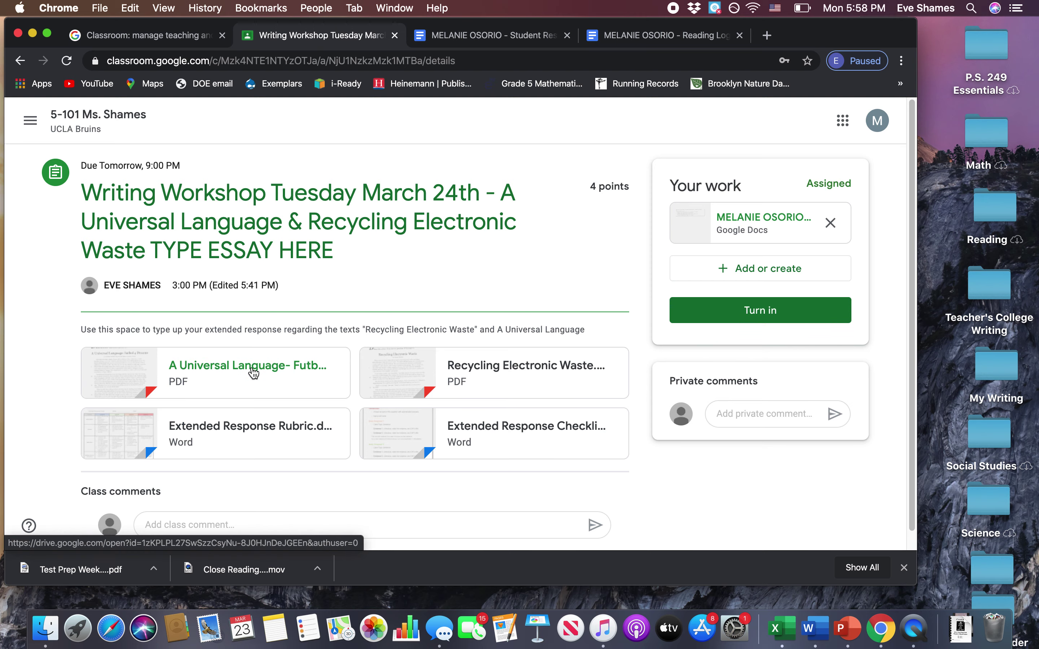
Preview the A Universal Language and Recycling Electronic Waste articles.
click(252, 371)
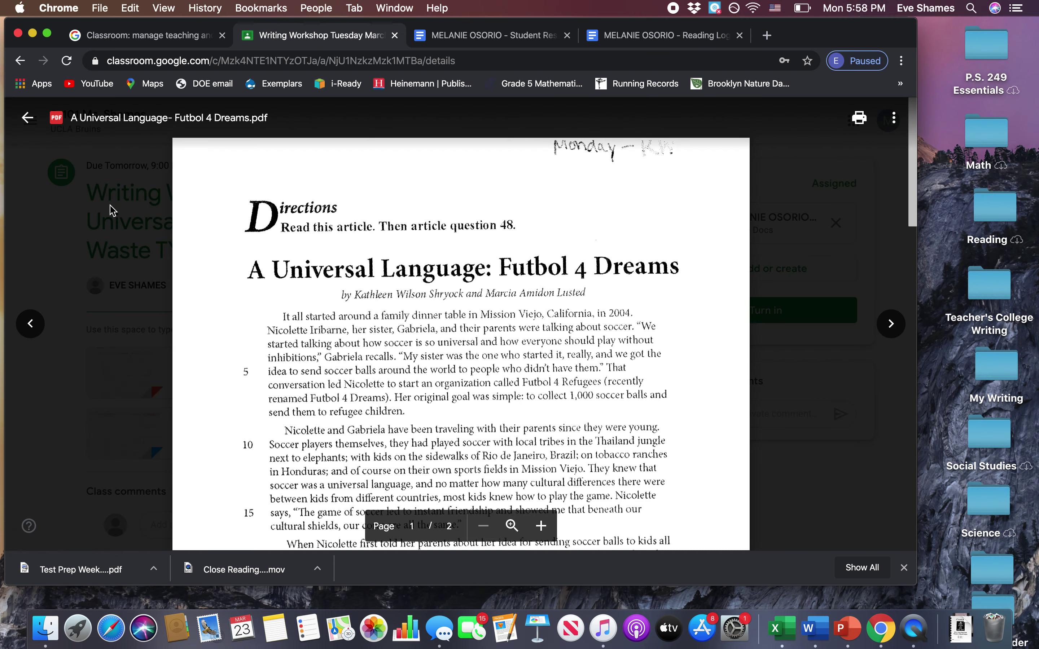
click(27, 118)
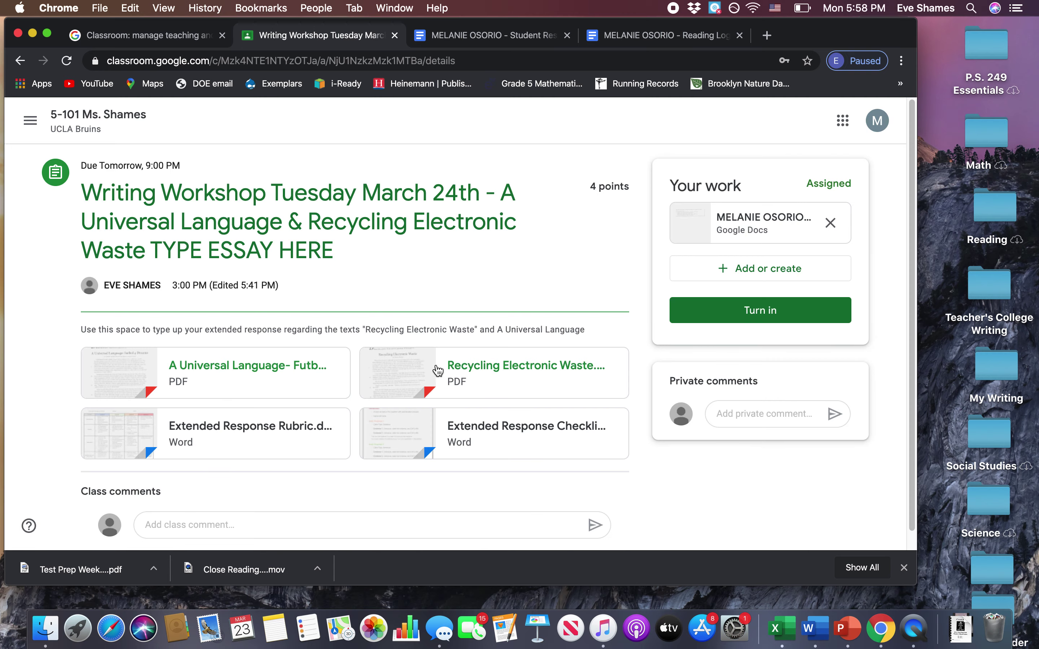
click(490, 372)
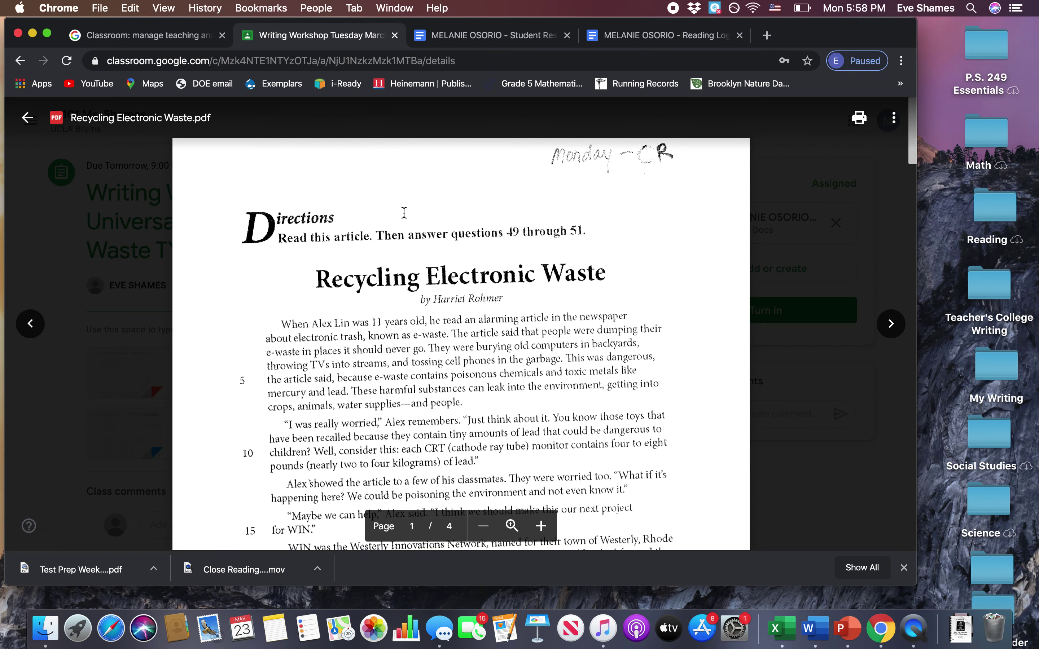
click(27, 117)
Preview the Extended Response Rubric and the Extended Response Checklist.docx attachments.
click(210, 437)
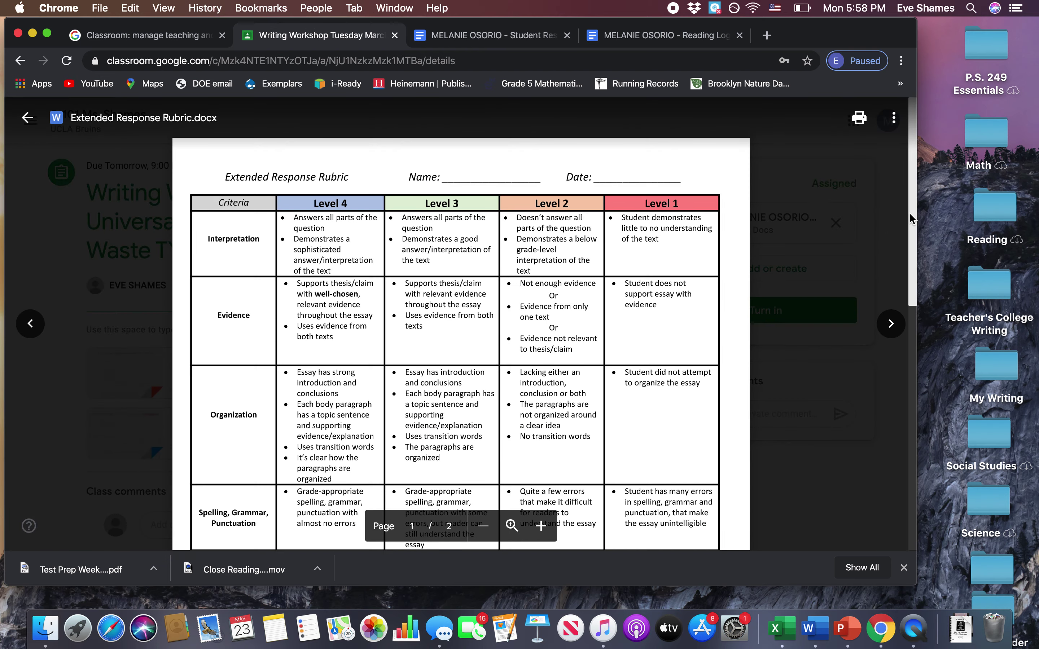
scroll(911, 219, down, 5)
scroll(911, 218, up, 5)
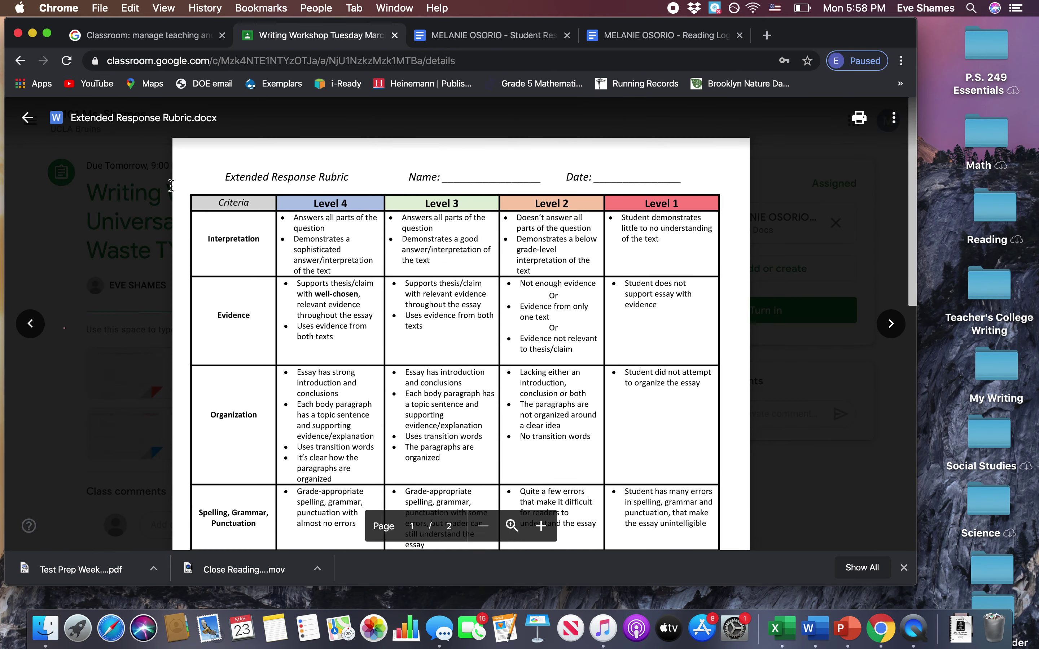
click(27, 117)
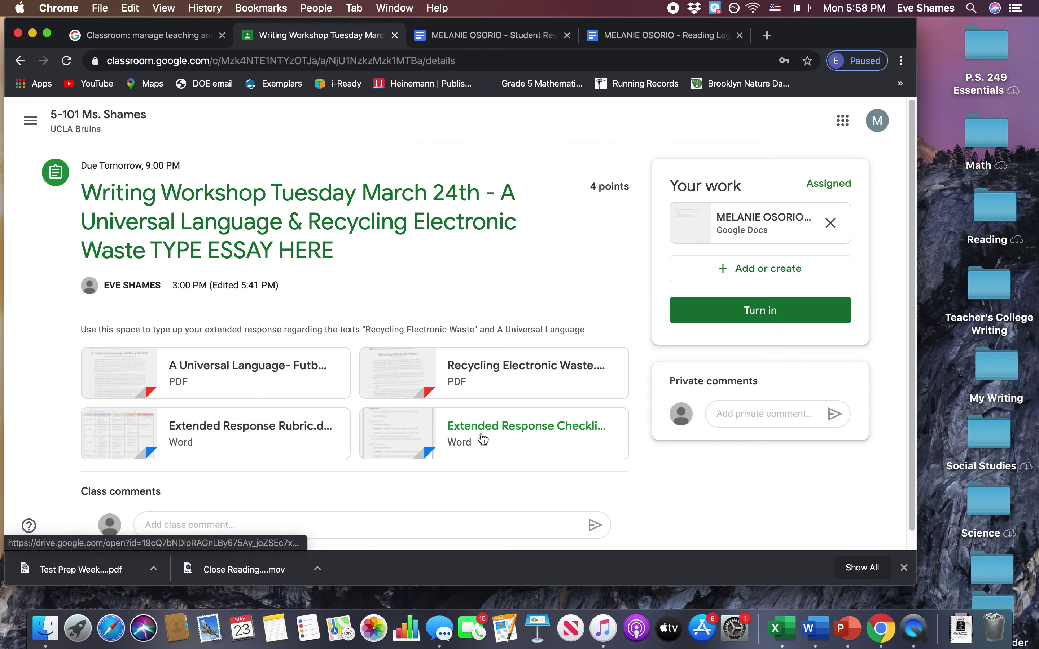
click(483, 439)
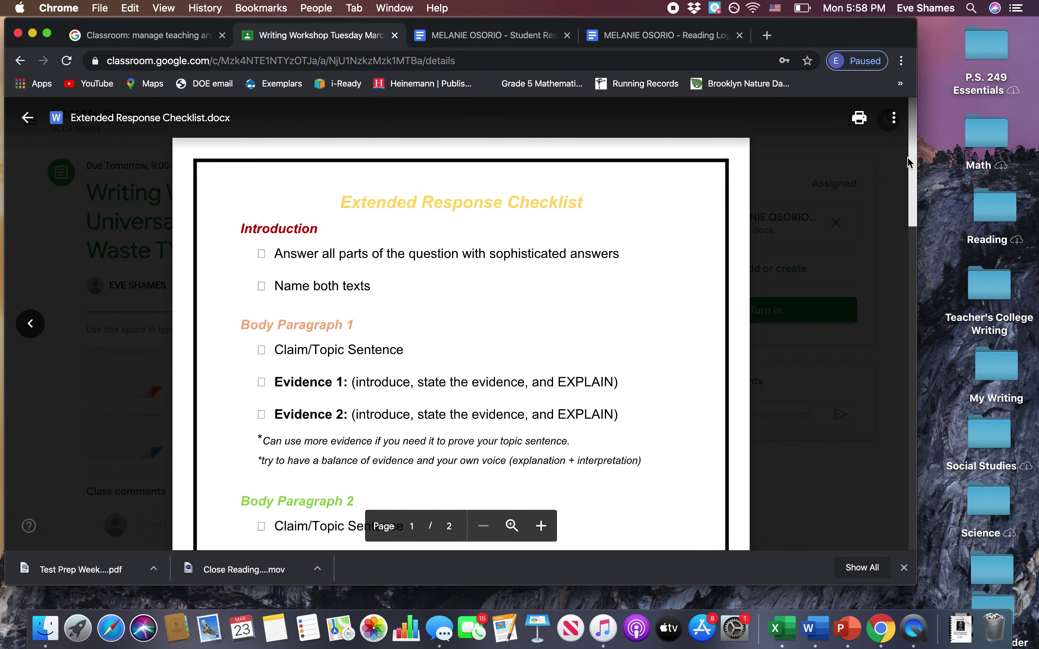
scroll(907, 189, down, 3)
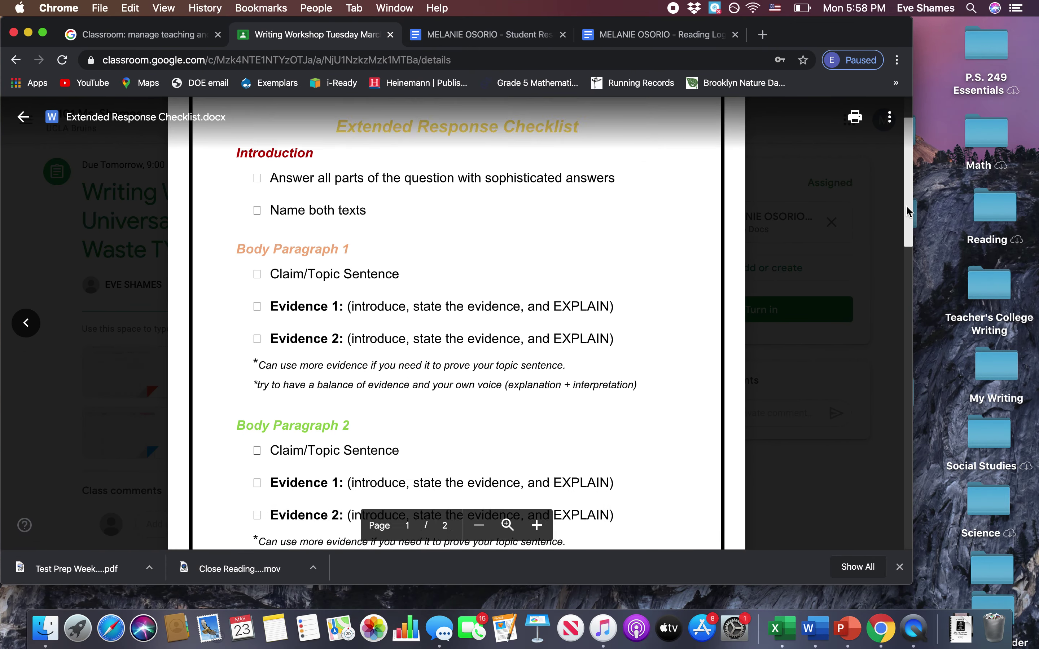
scroll(908, 210, down, 5)
scroll(754, 105, up, 10)
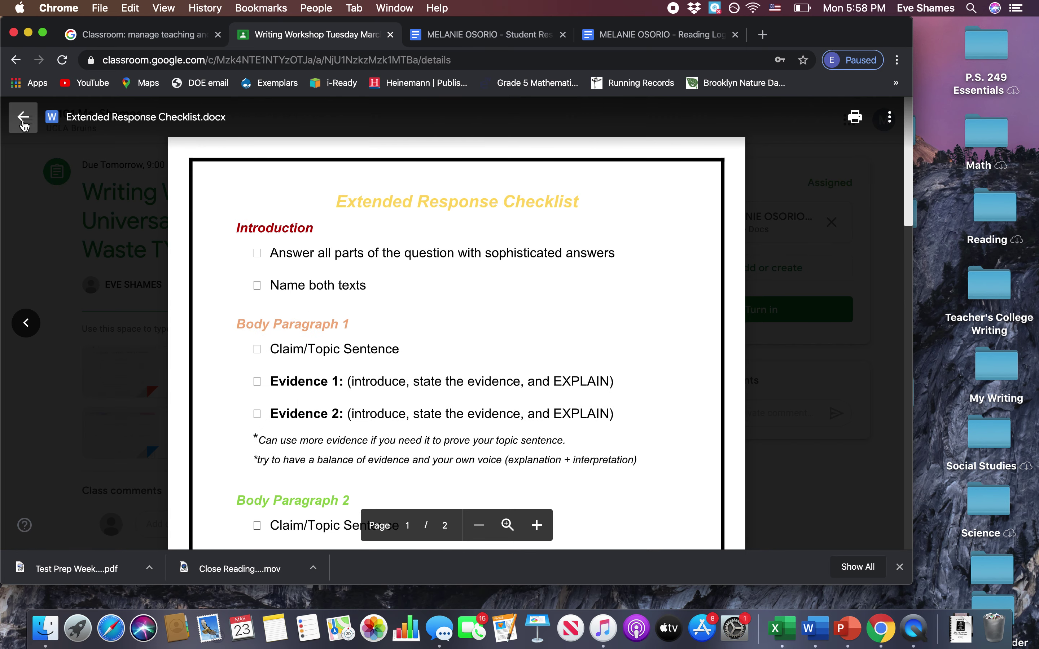
click(23, 118)
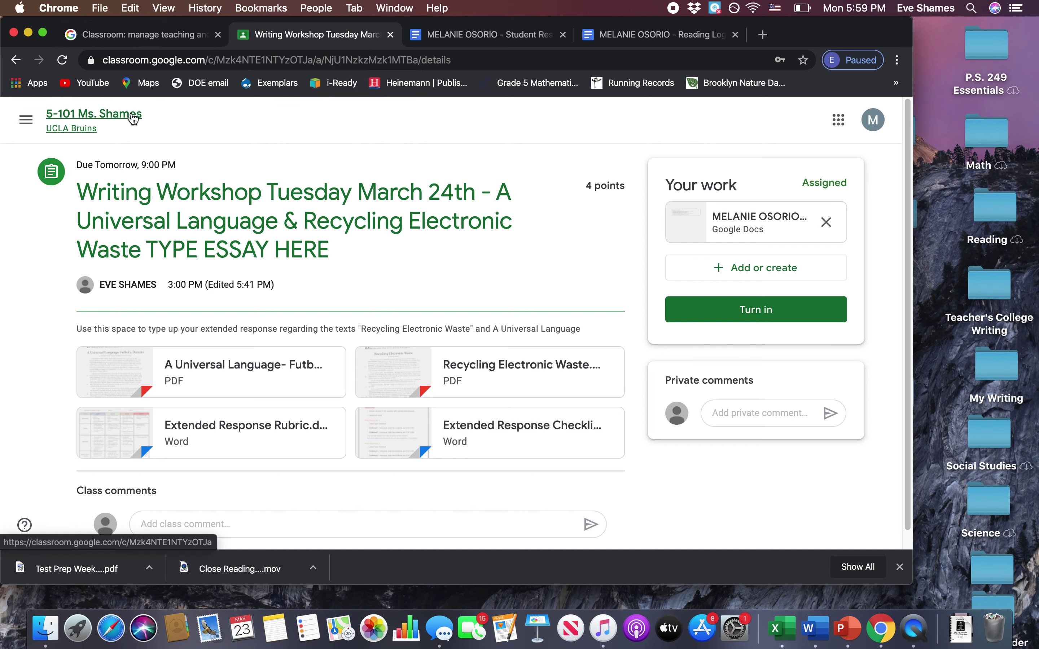
Go to the 5-101 class Stream and look at the Daily Agenda post.
click(133, 120)
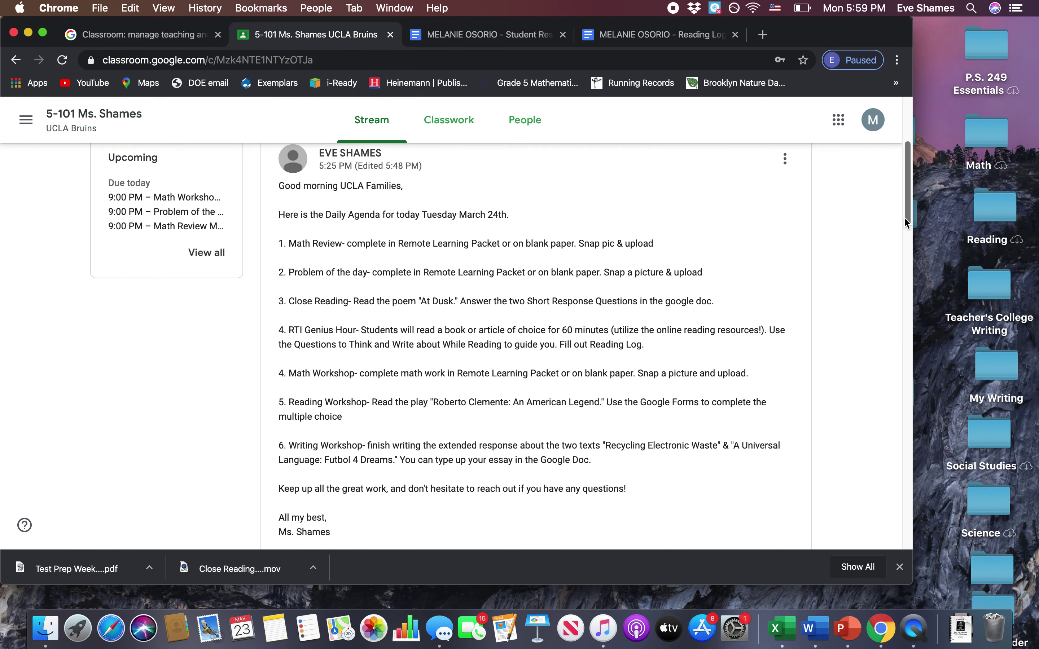
scroll(902, 217, down, 4)
scroll(900, 241, up, 5)
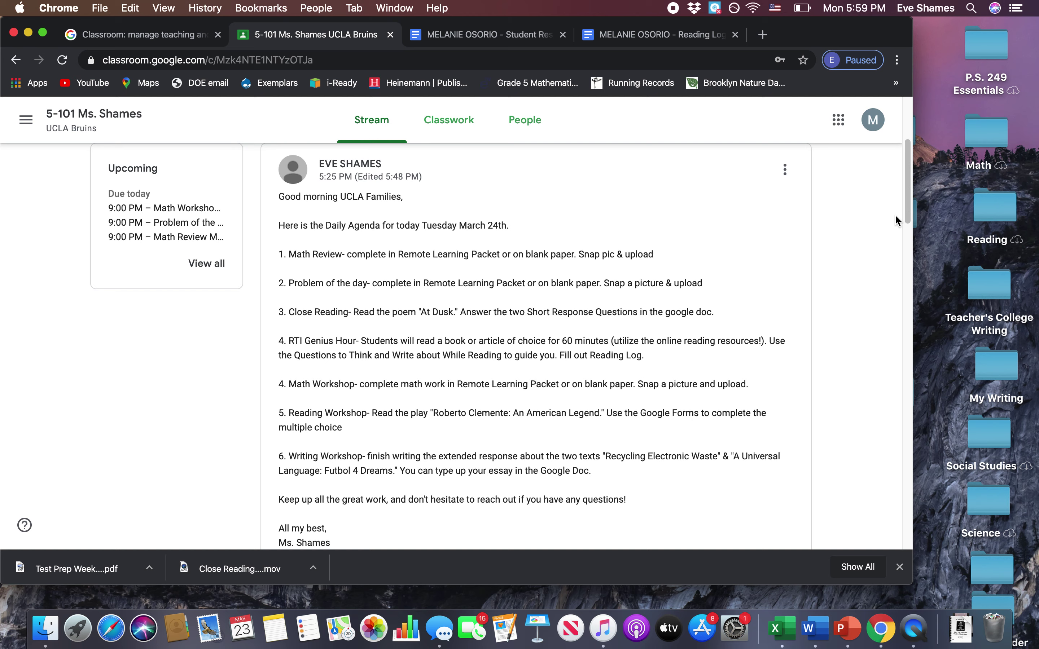